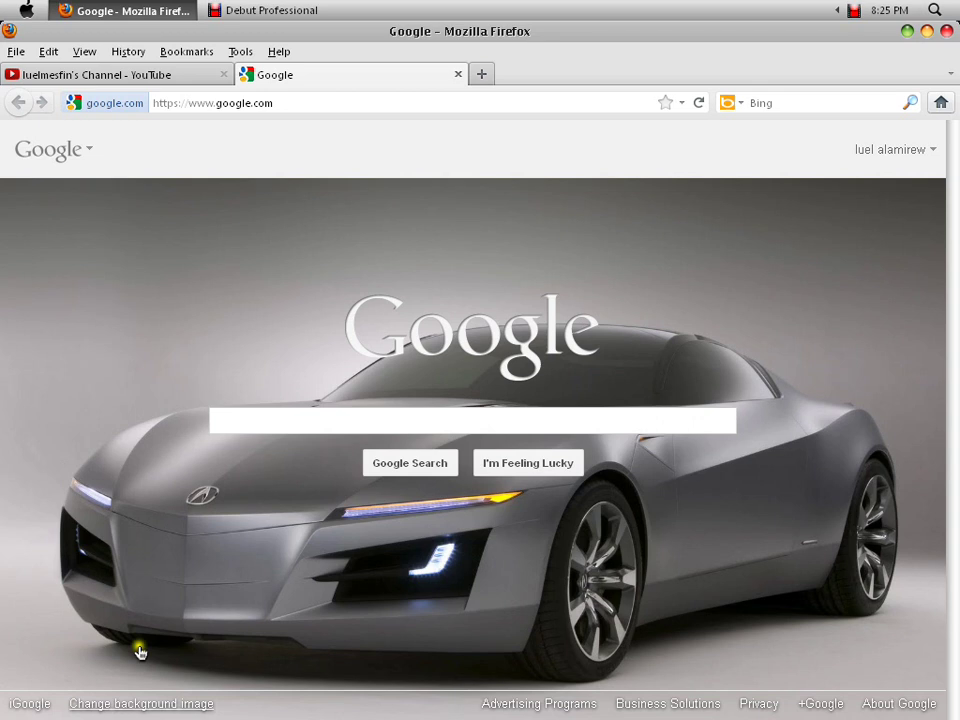
- Sign out from the account-name menu and dismiss the Google apps menu
left_click(940, 135)
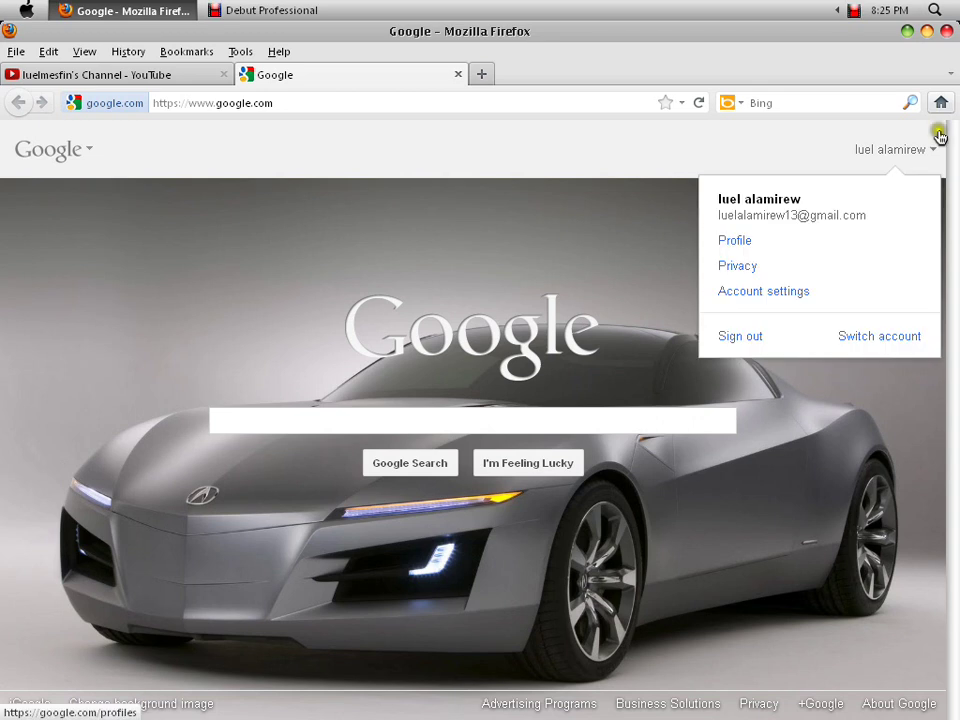
left_click(740, 336)
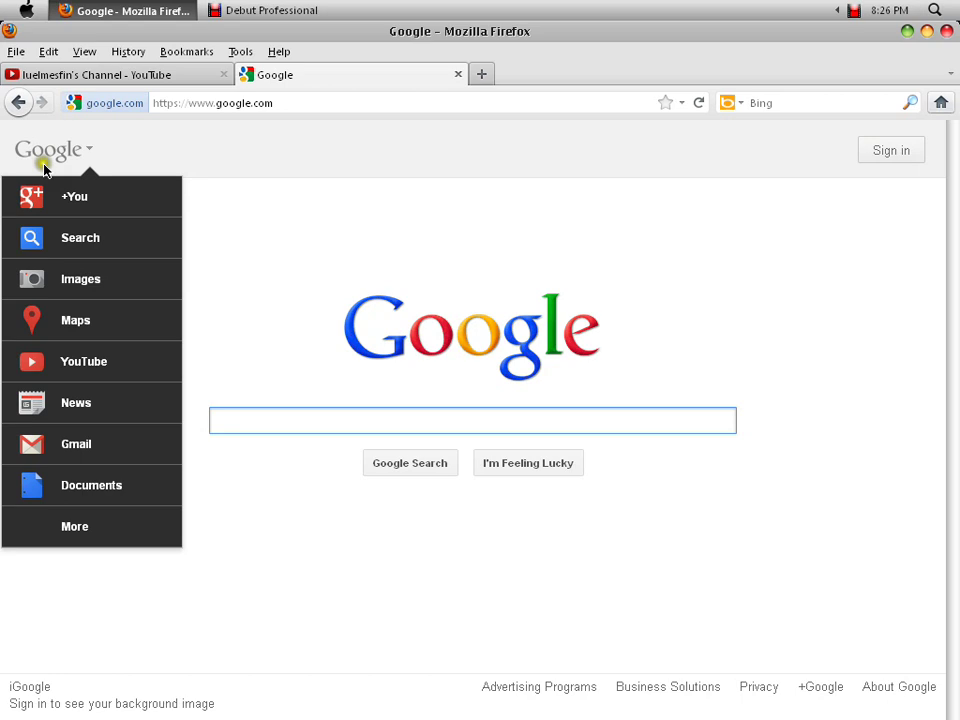
left_click(376, 184)
left_click(608, 203)
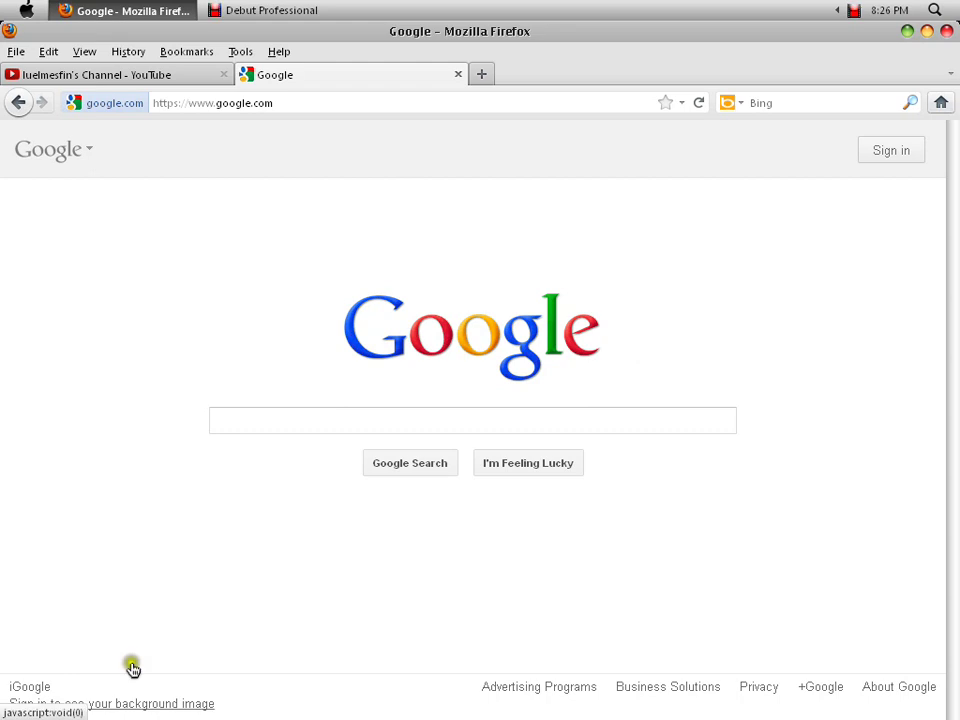
- Follow 'Sign in to see your background image' and look over the sign-in page and its thumbnail gallery
left_click(48, 697)
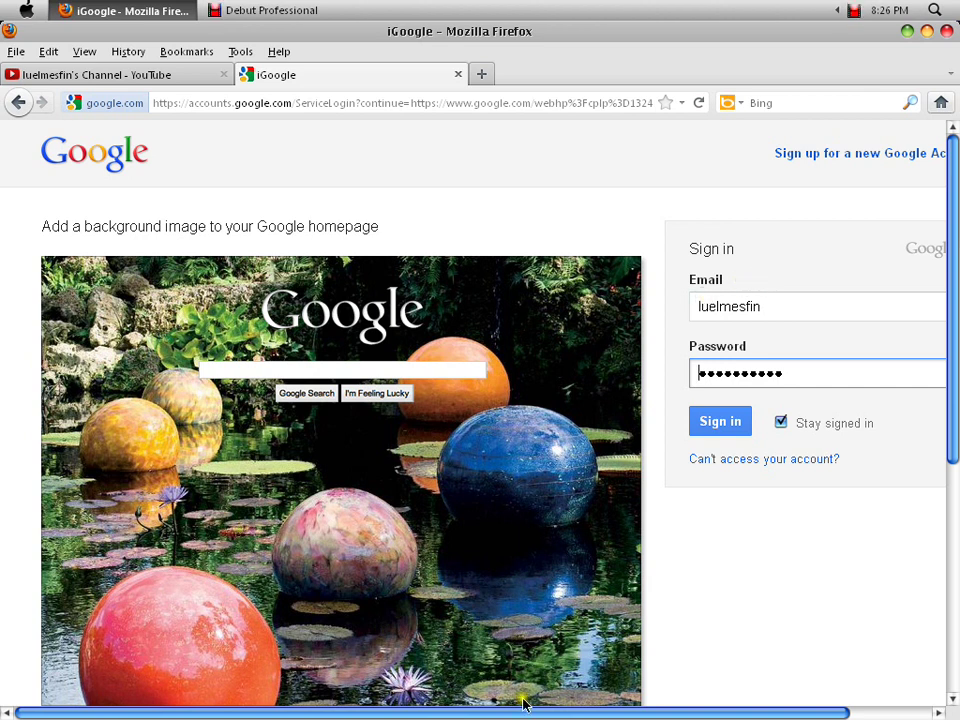
left_click_drag(523, 703, 383, 657)
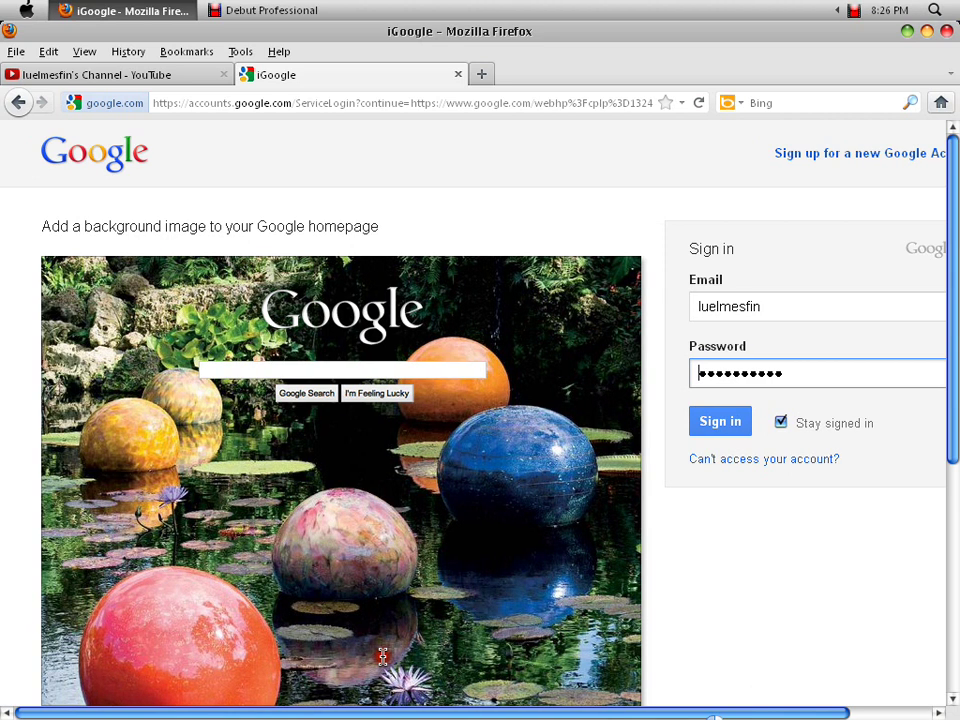
scroll(725, 257, "down", 5)
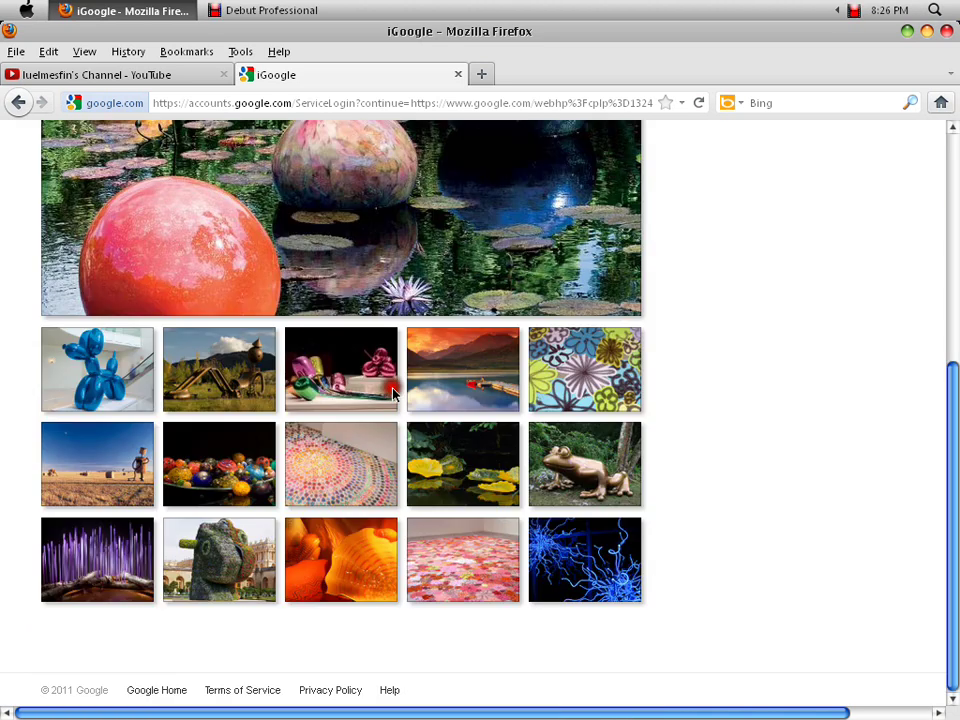
scroll(955, 392, "up", 5)
left_click_drag(955, 392, 955, 150)
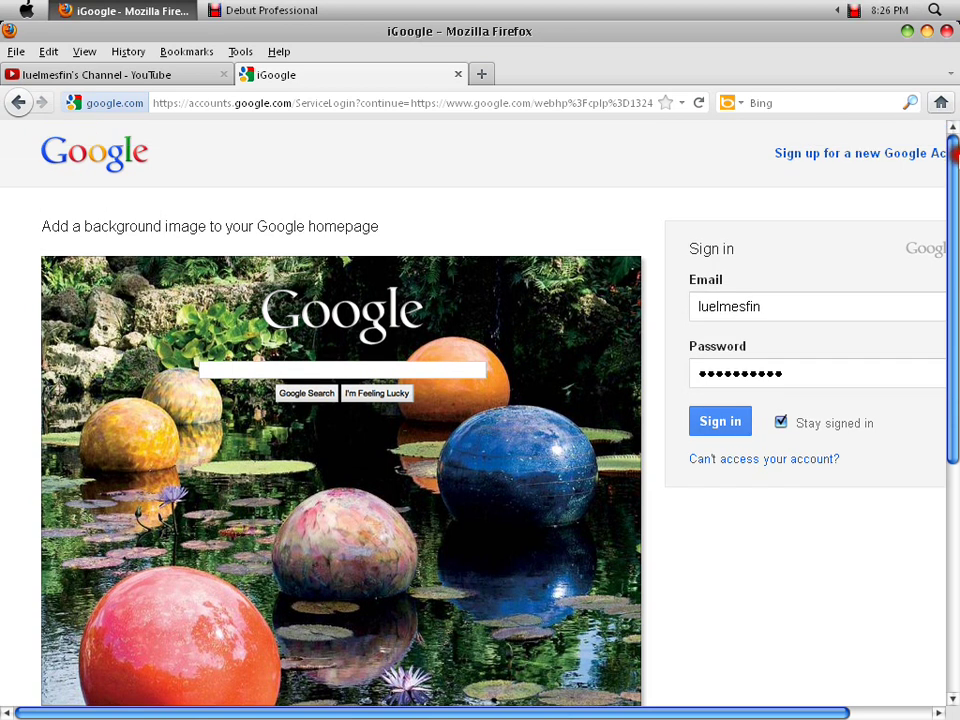
right_click(268, 424)
left_click(193, 411)
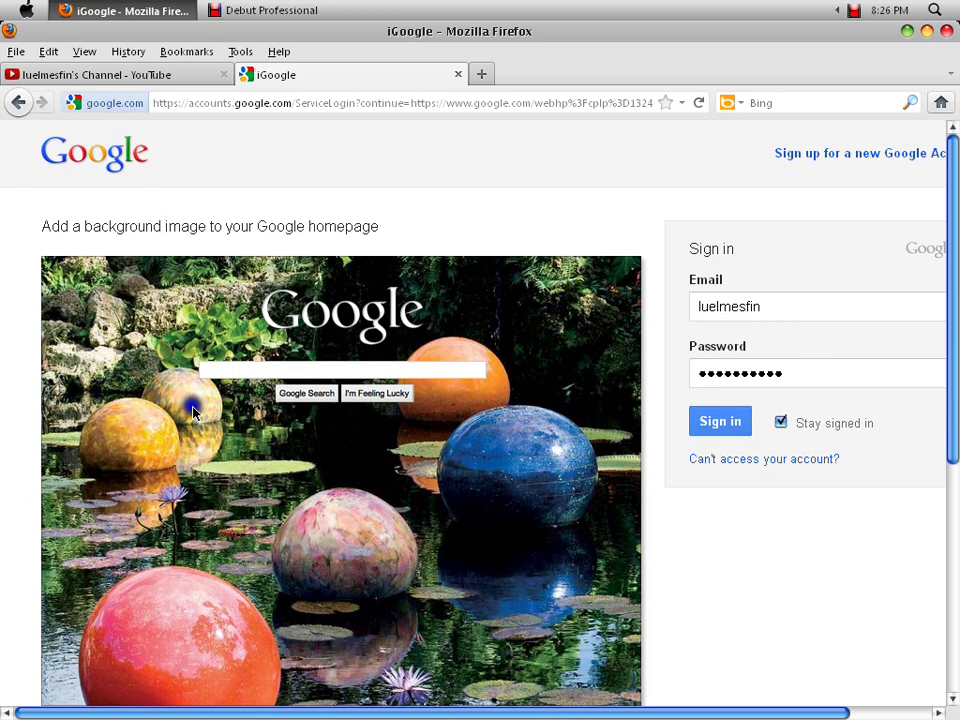
scroll(178, 537, "down", 5)
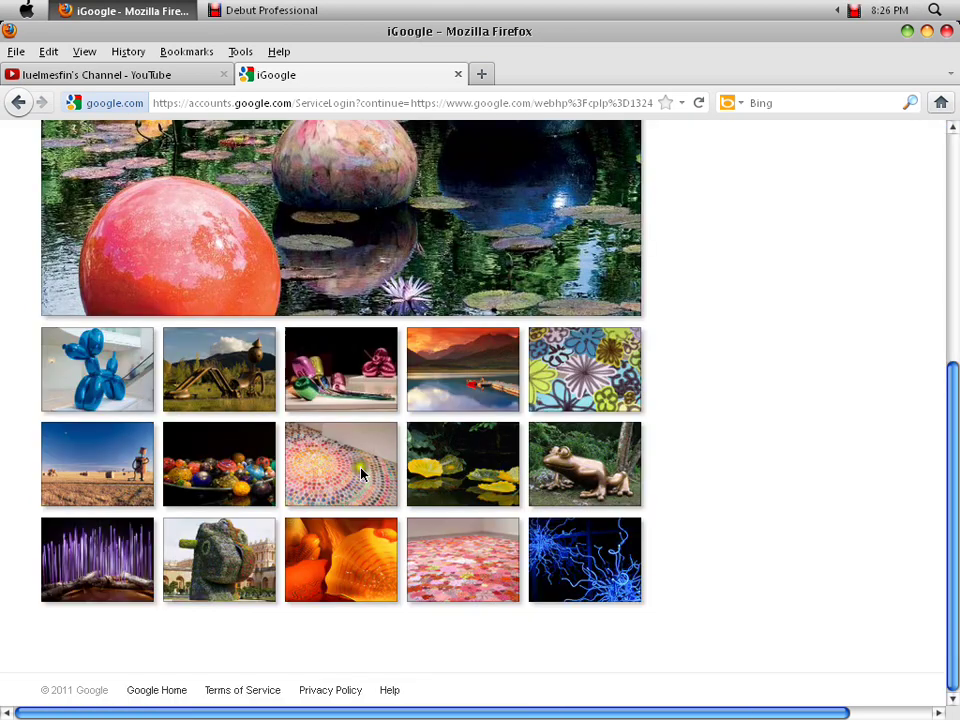
scroll(389, 549, "up", 5)
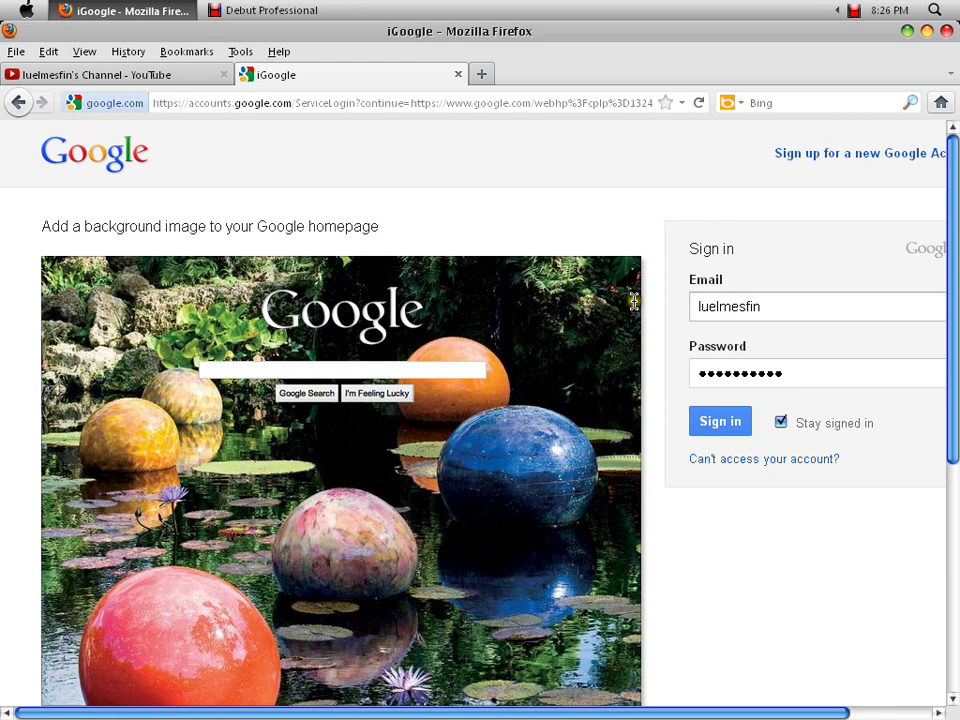
- Submit the sign-in form, then re-enter the password after the incorrect-credentials error
left_click(826, 312)
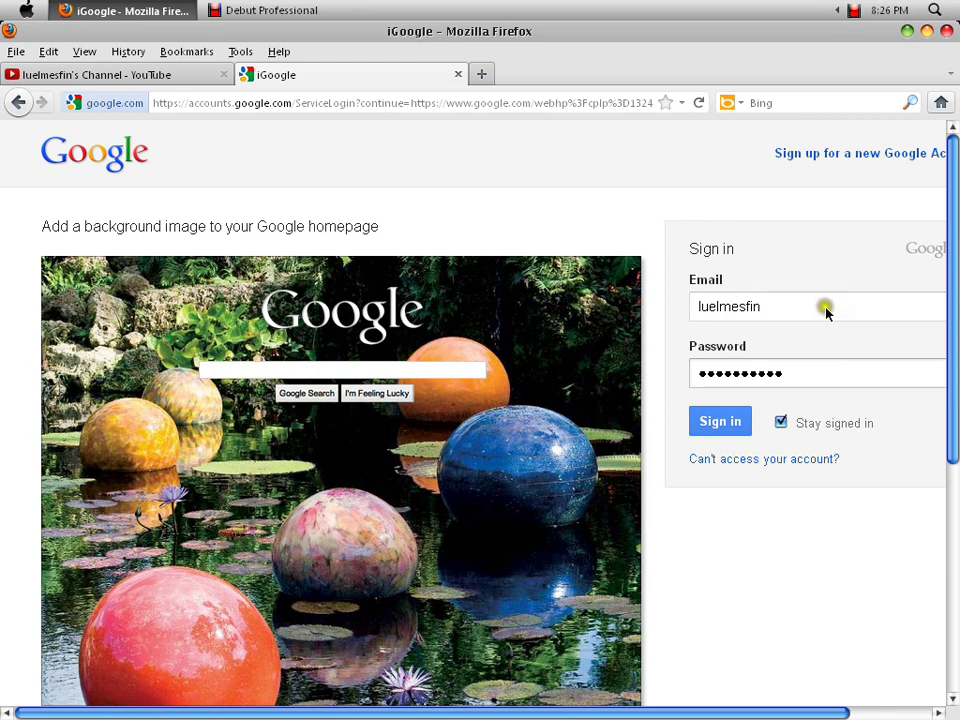
left_click(726, 428)
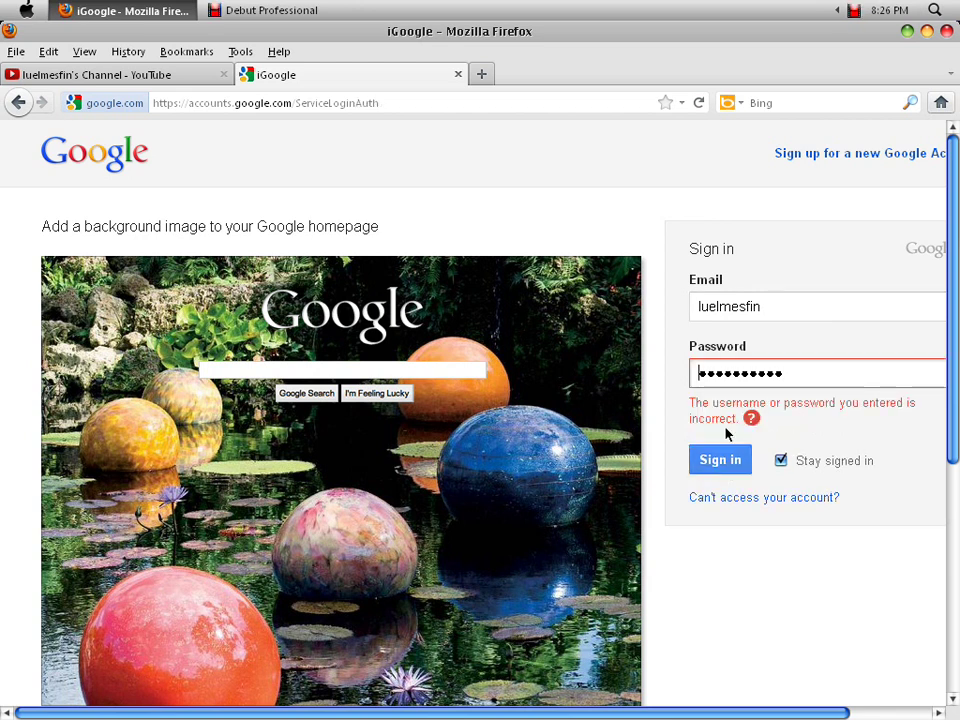
double_click(807, 375)
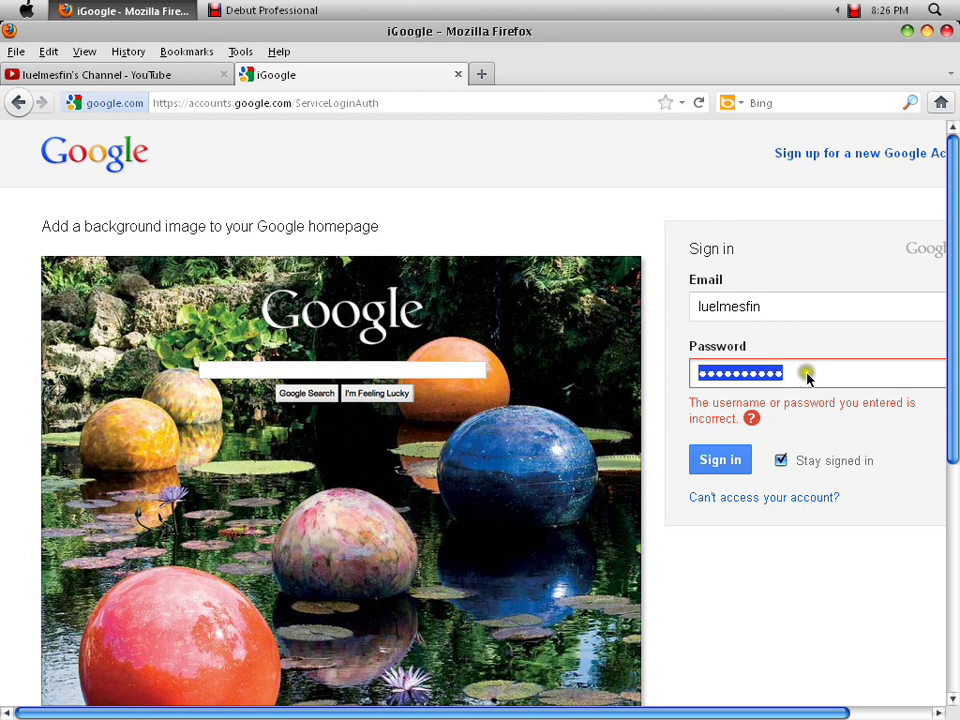
type("****")
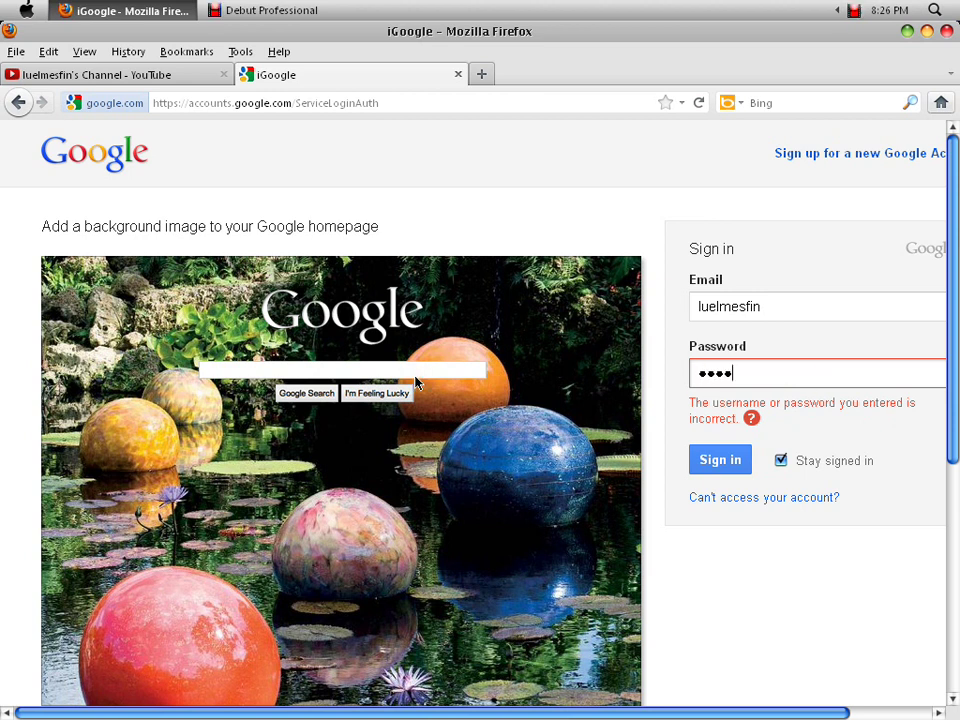
type("******")
key("Home")
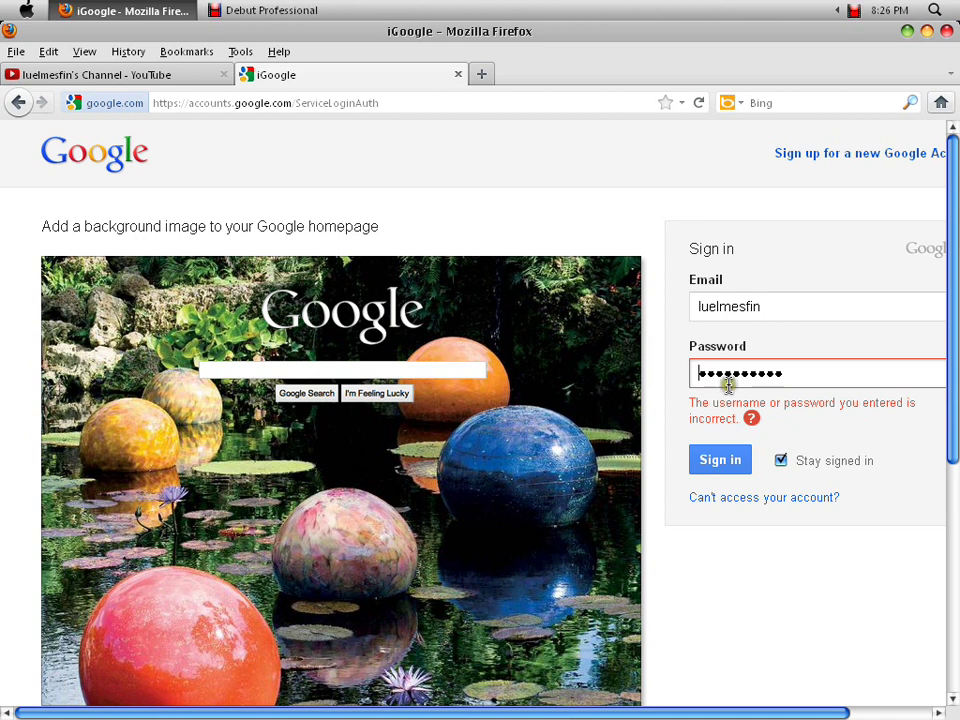
- Replace the Email field with the corrected e-mail address and sign in again
key("shift+Tab")
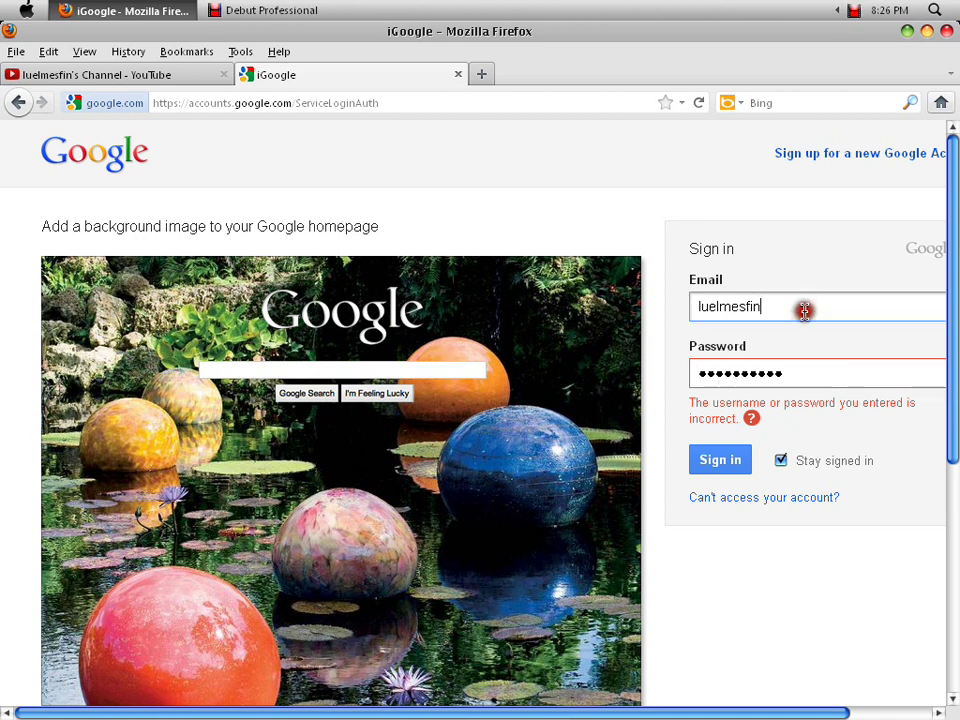
key("ctrl+a")
key("BackSpace")
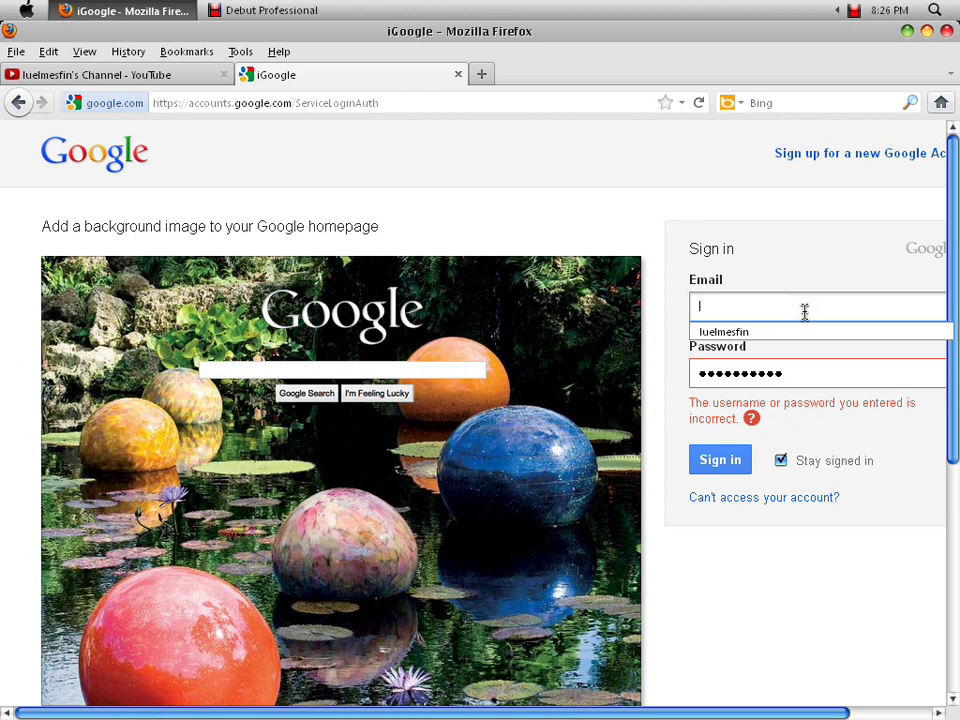
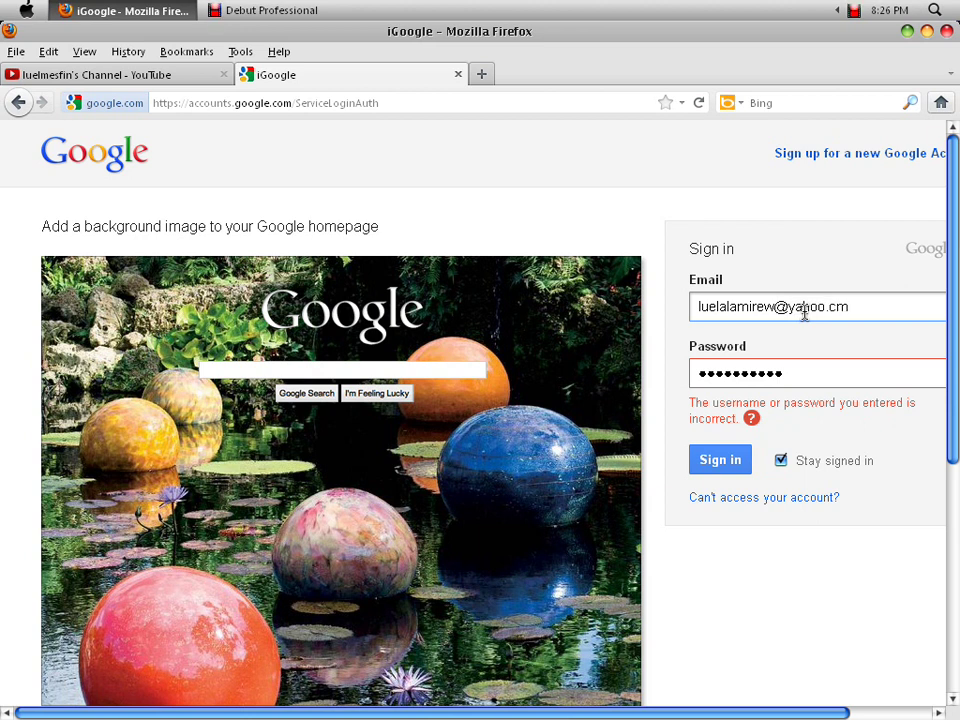
left_click(725, 470)
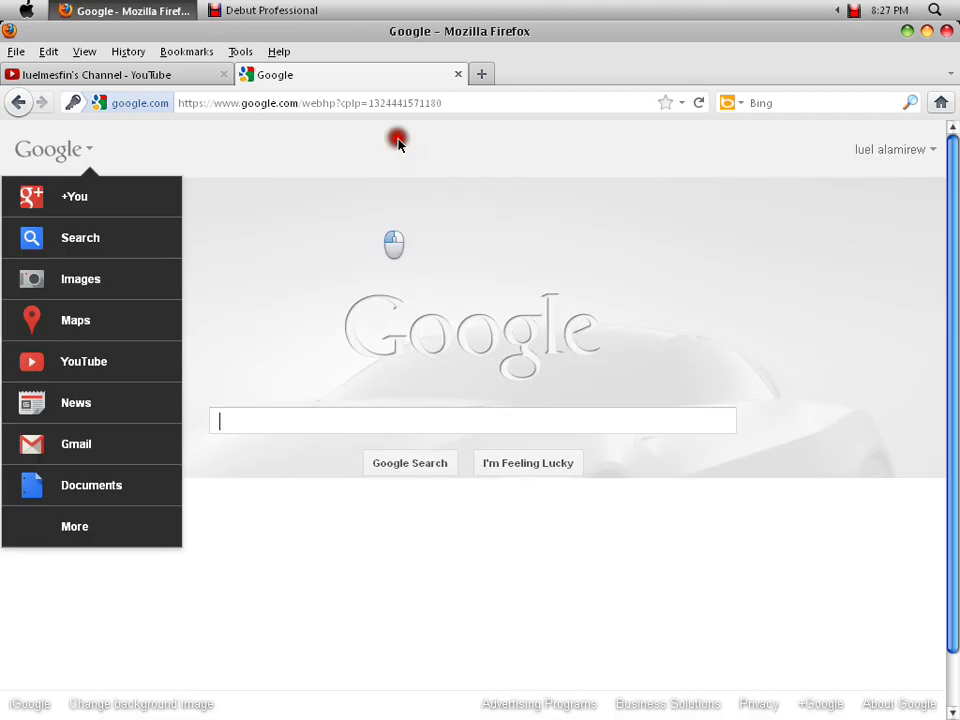
- Open the background image chooser's upload-from-computer option and its file picker
left_click(397, 143)
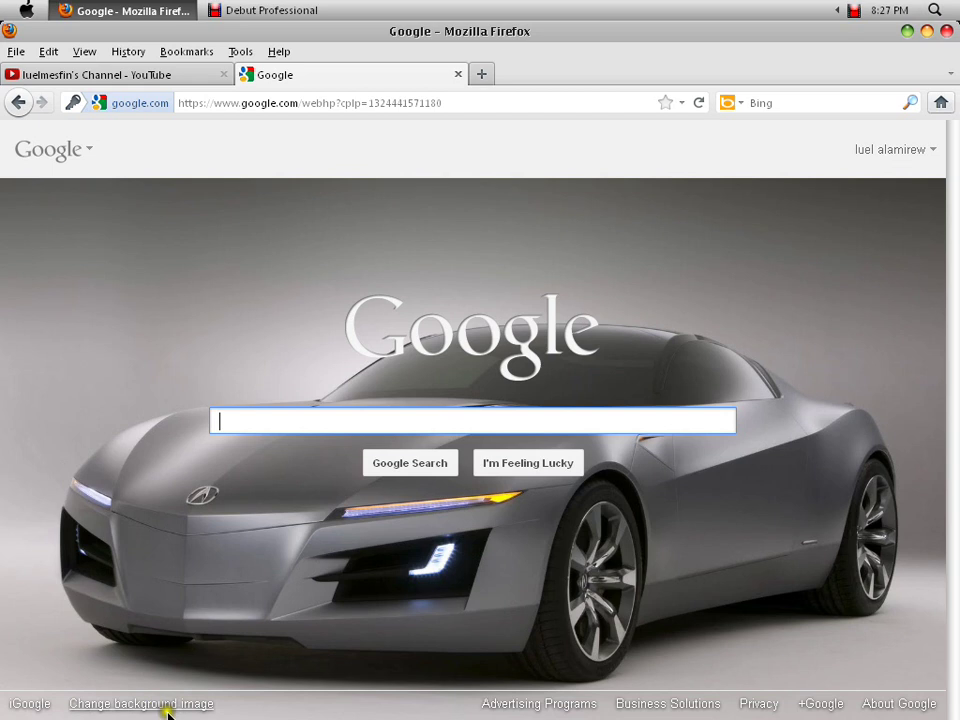
left_click(114, 704)
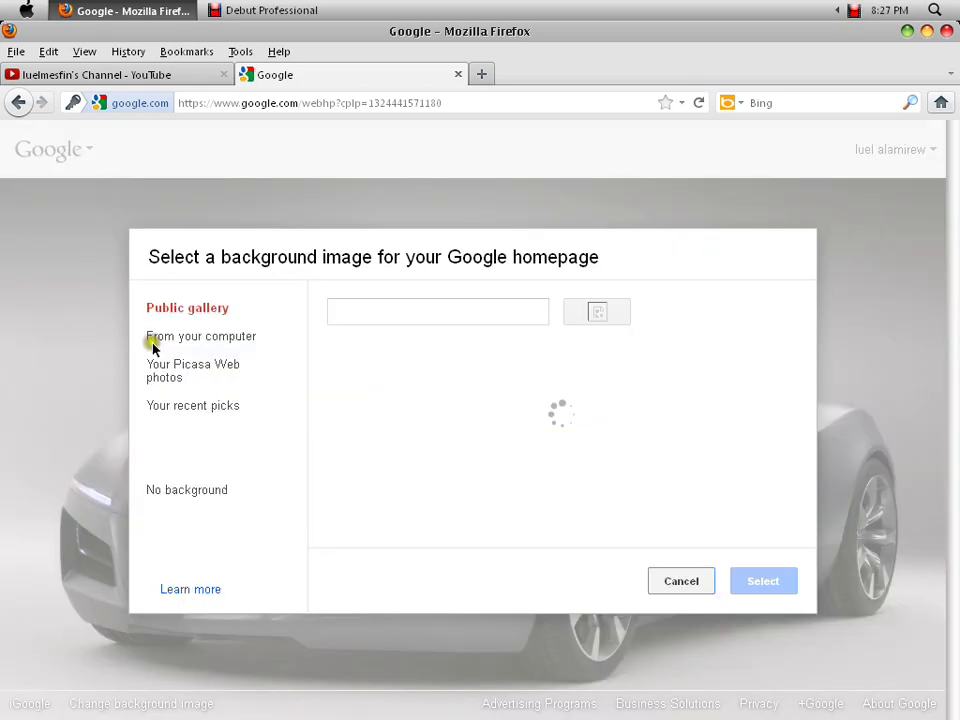
left_click(226, 337)
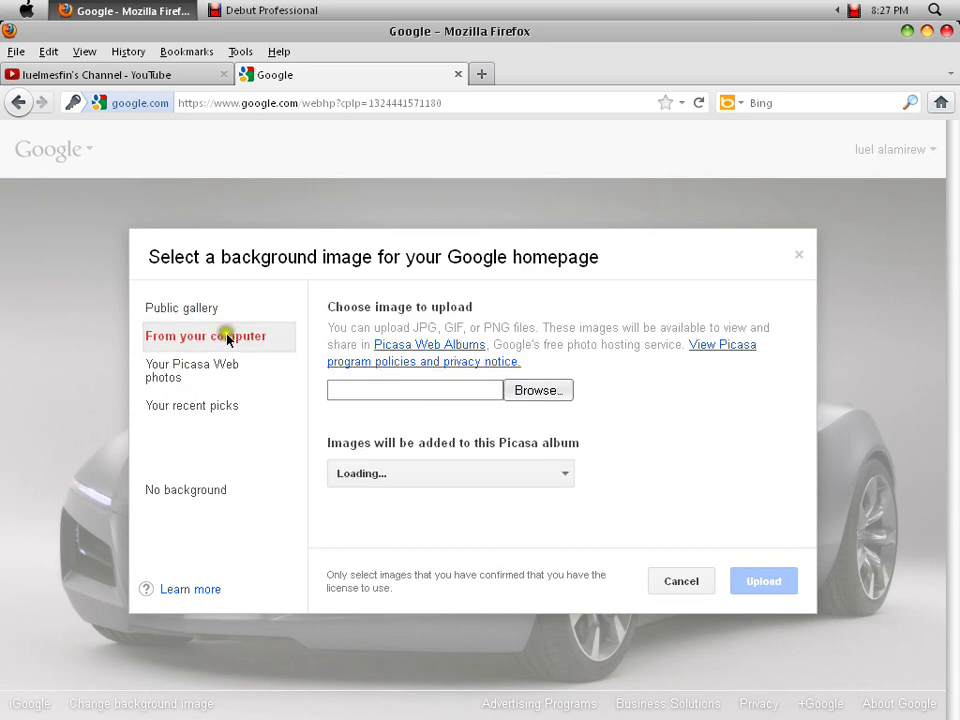
left_click(553, 395)
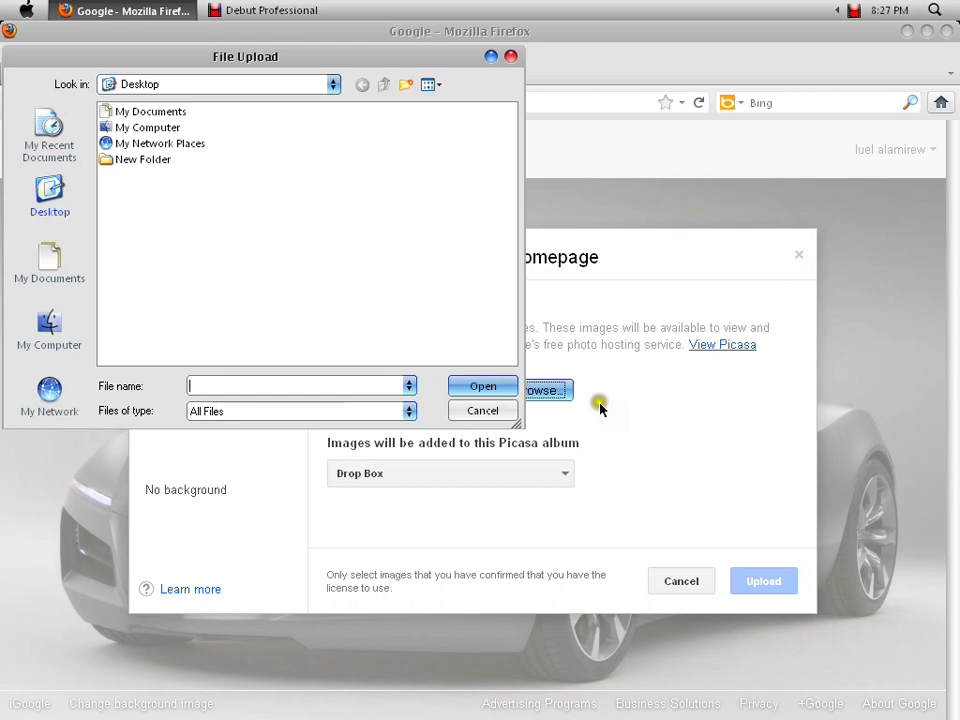
- Pick the galaxy wallpaper from My Pictures and upload it as the background
left_click(49, 262)
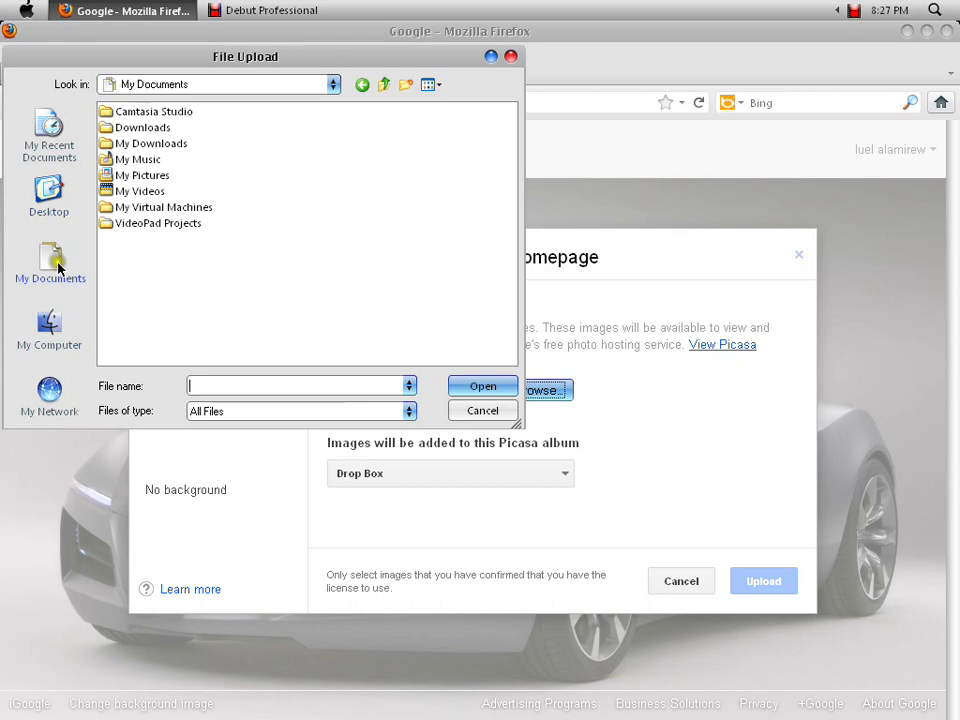
double_click(138, 160)
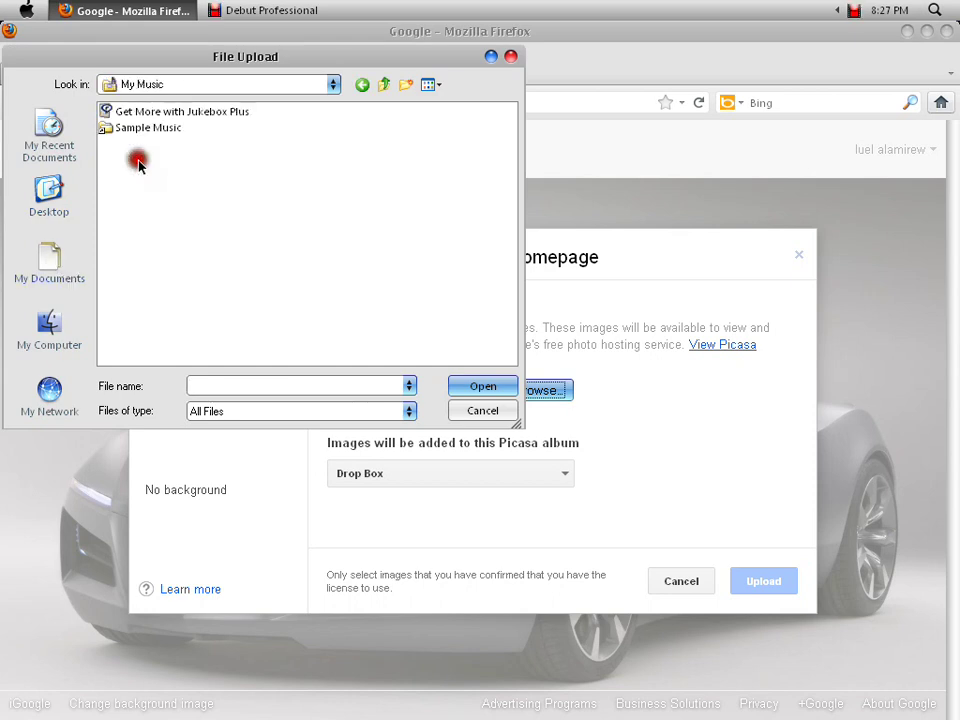
left_click(384, 84)
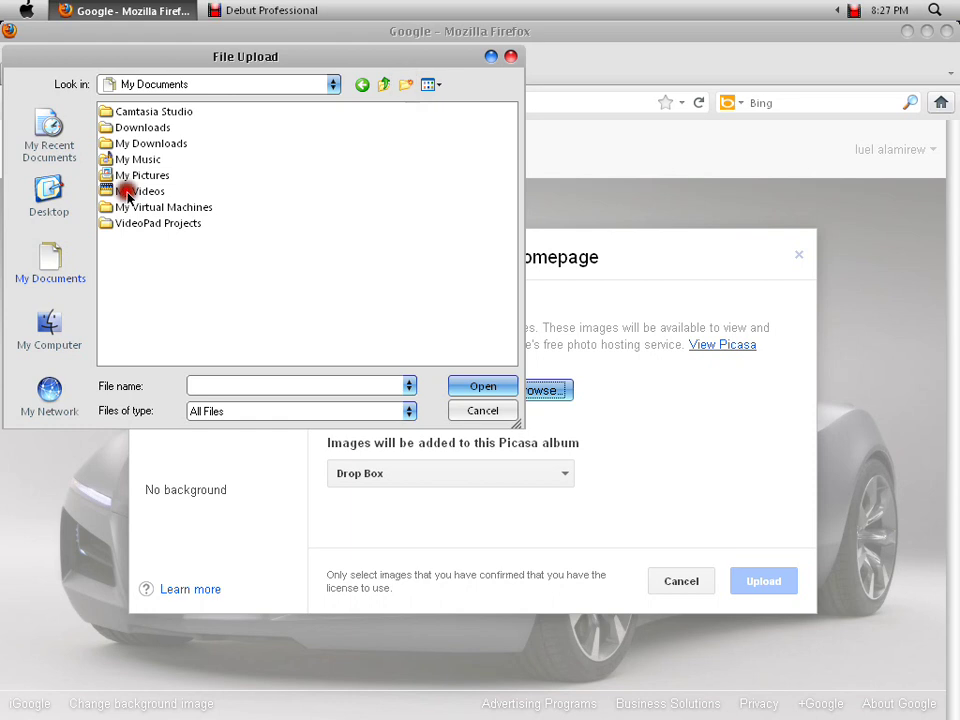
double_click(127, 178)
scroll(433, 192, "down", 3)
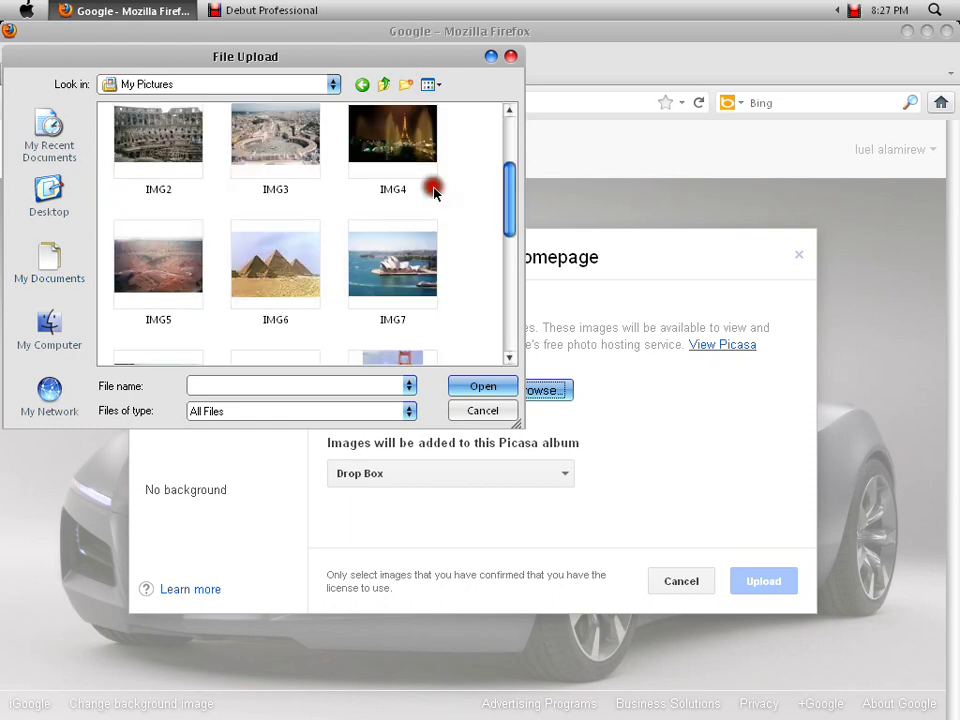
scroll(433, 192, "down", 10)
left_click(172, 293)
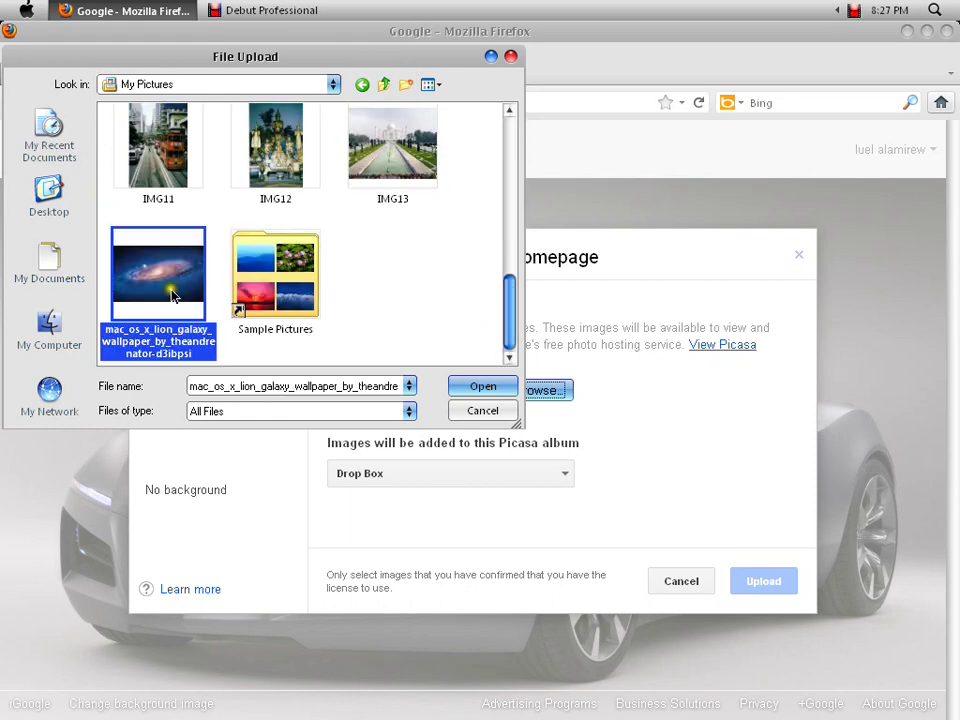
left_click(505, 385)
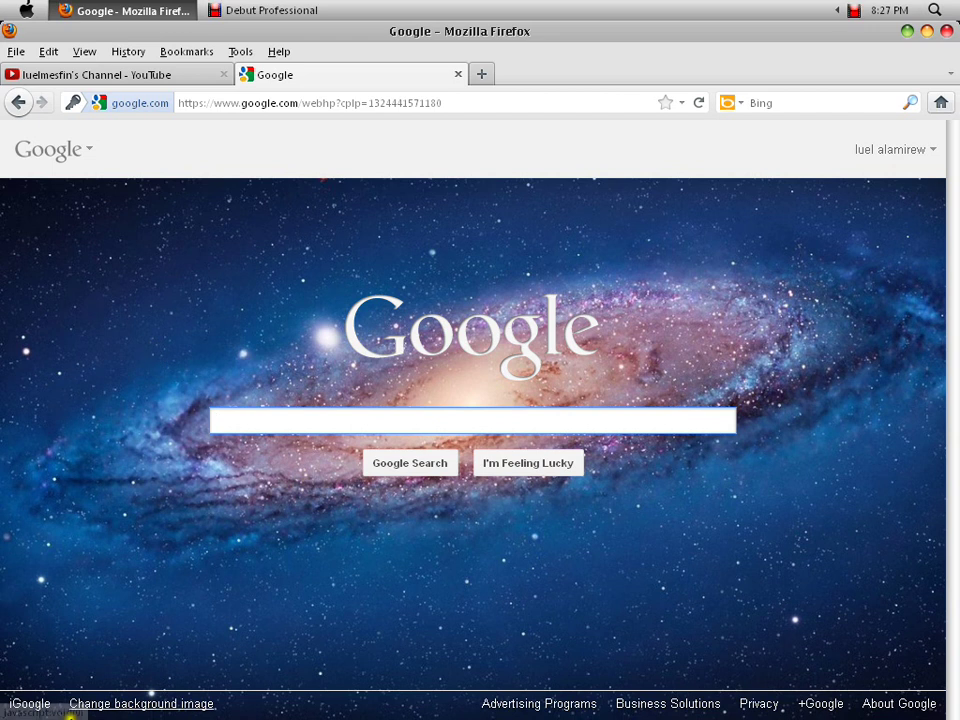
- Search the public background gallery for 'cars', then rerun the search as 'car'
left_click(140, 703)
left_click(223, 310)
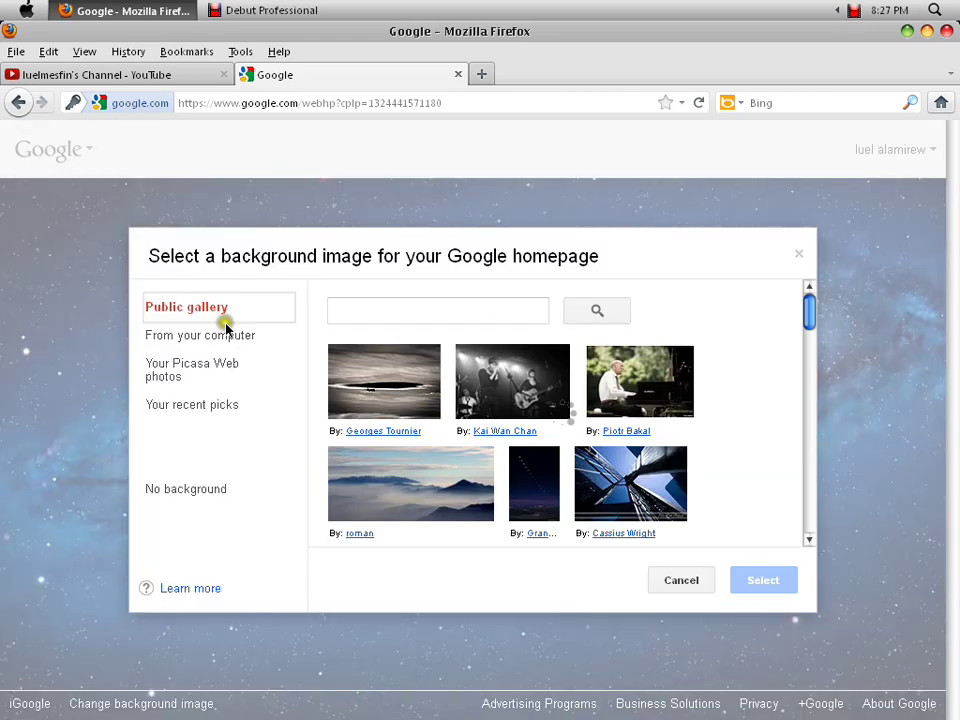
left_click(470, 310)
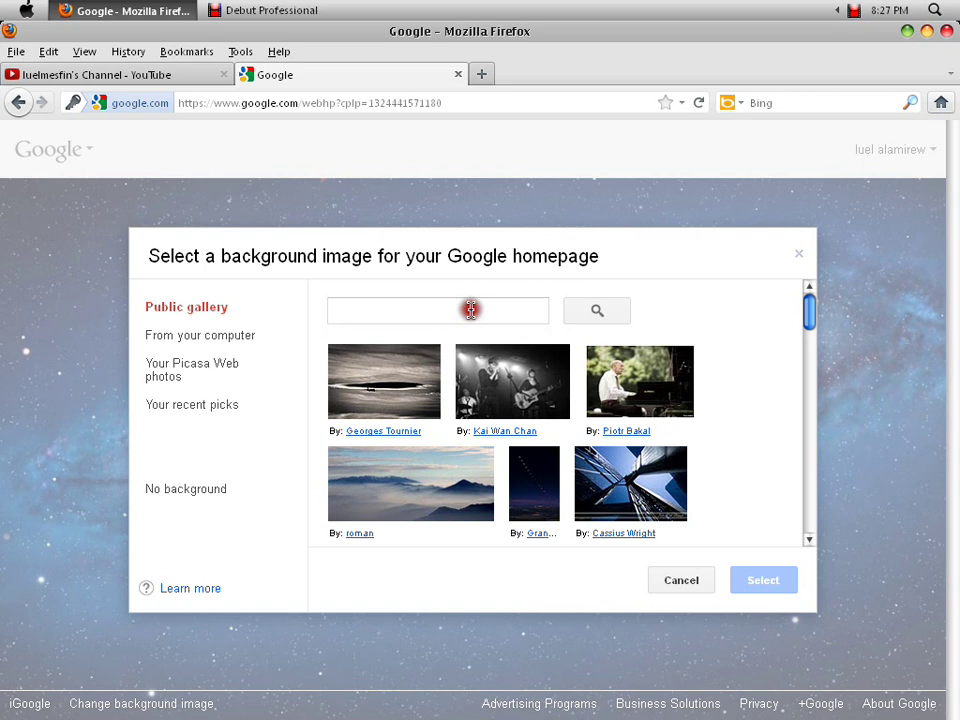
type("cars")
key("Return")
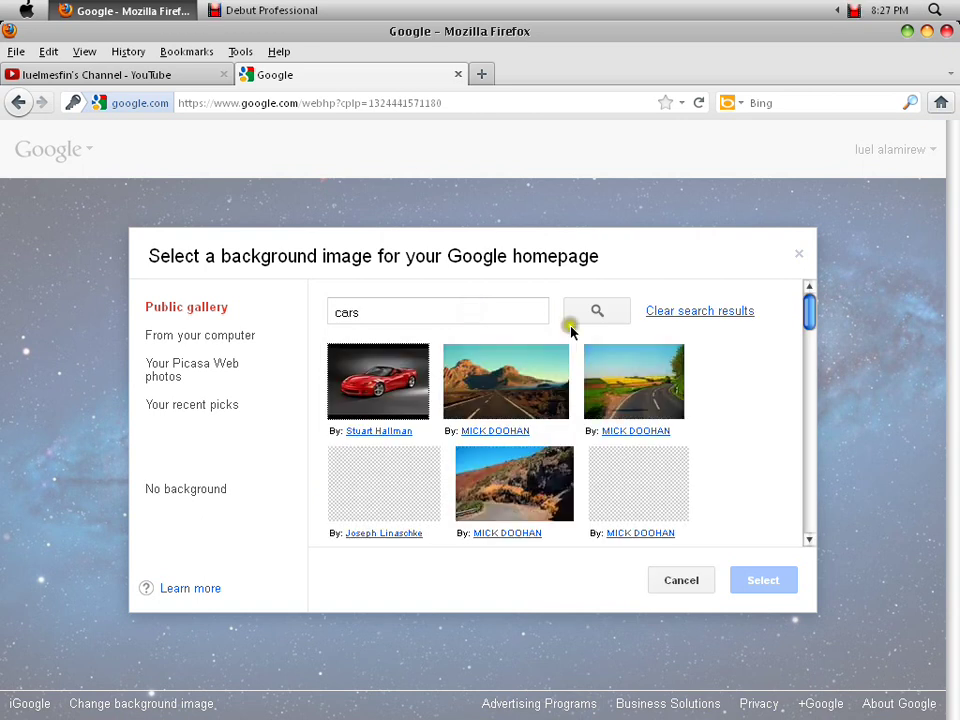
left_click(809, 357)
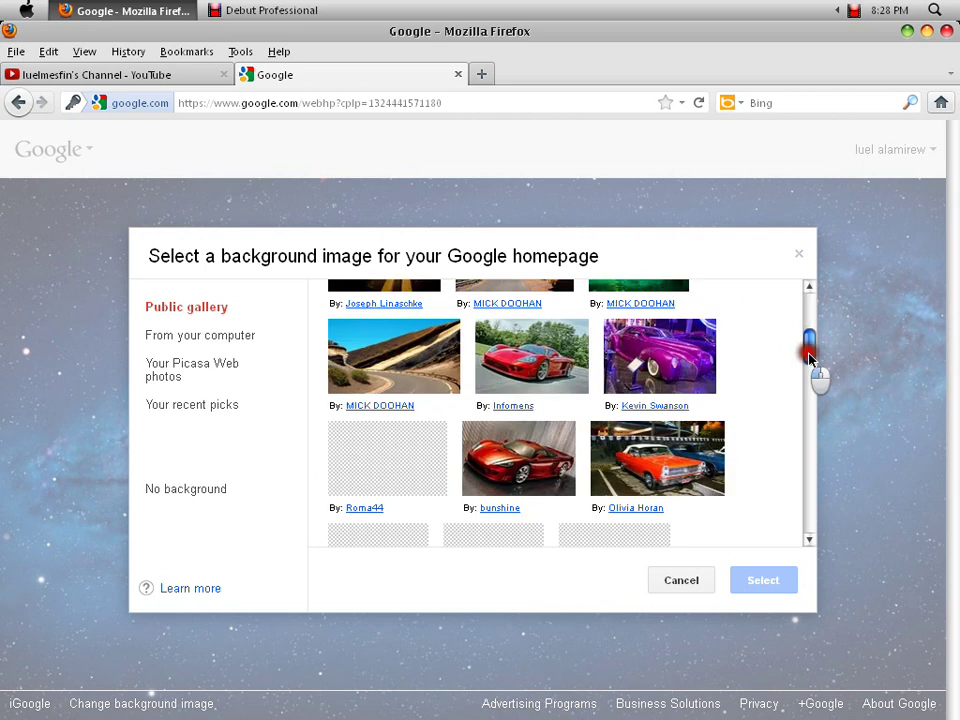
left_click(809, 357)
scroll(812, 375, "up", 3)
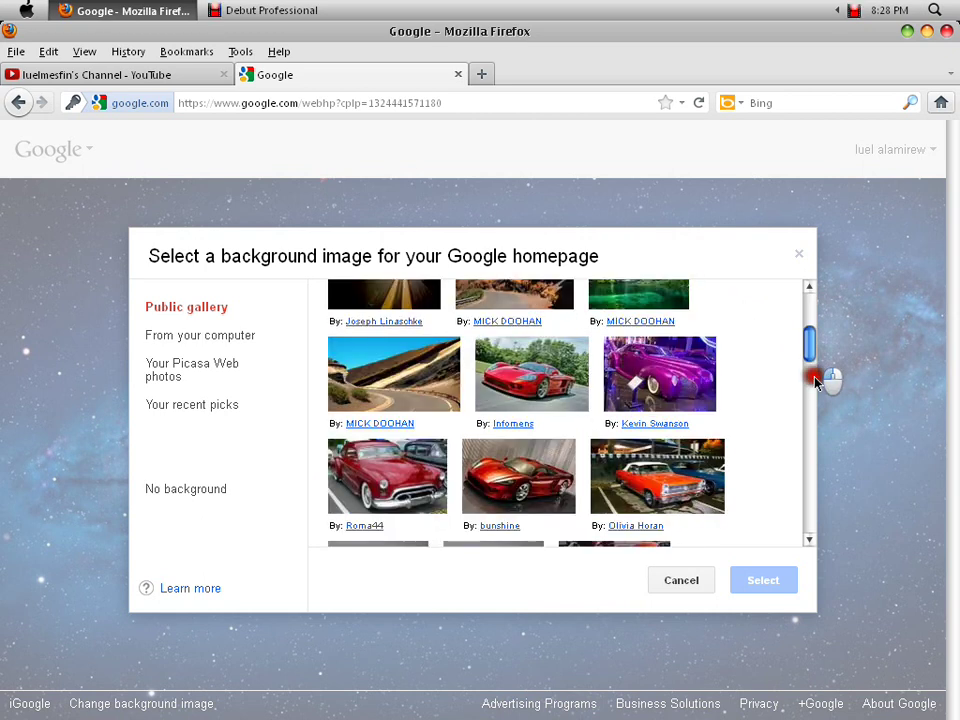
scroll(815, 382, "up", 3)
left_click(378, 312)
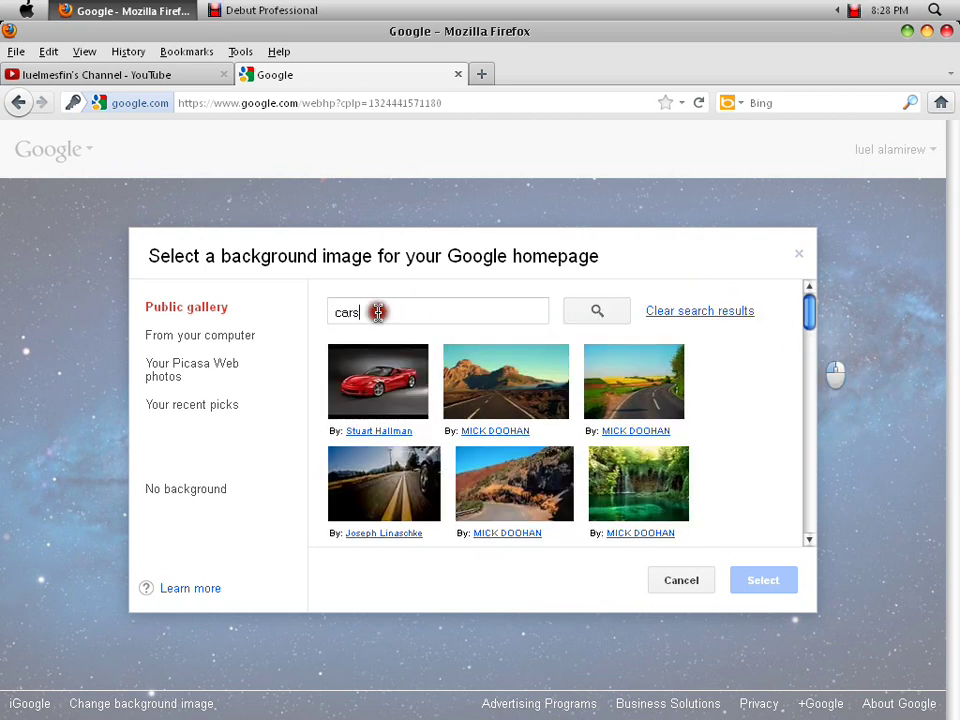
key("Return")
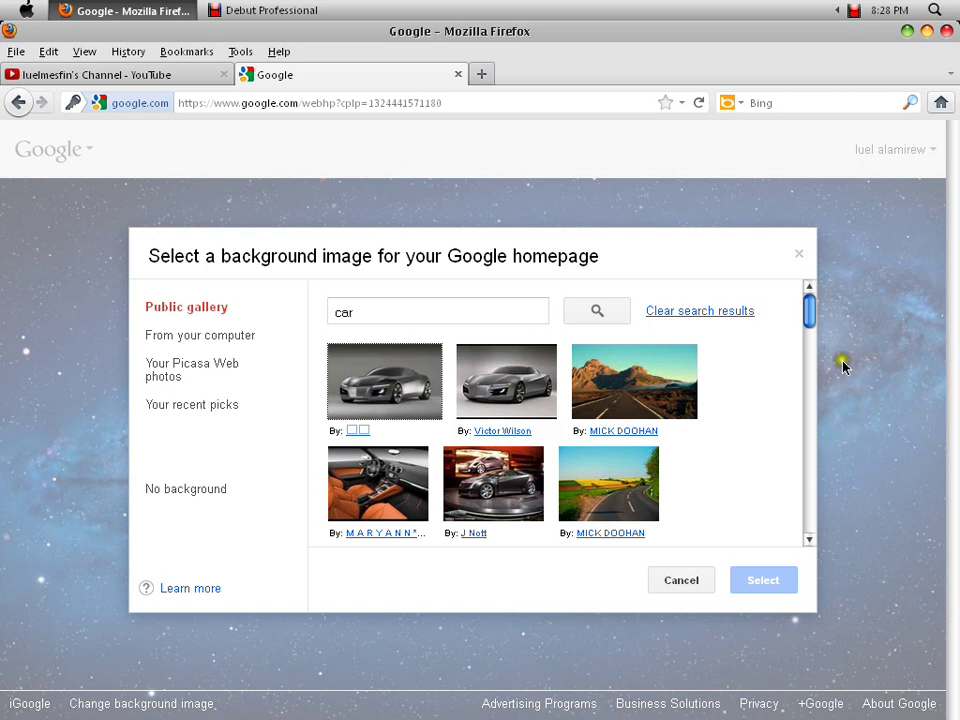
- Select the silver Acura concept car photo from the results and apply it
scroll(806, 316, "down", 2)
left_click_drag(806, 316, 809, 366)
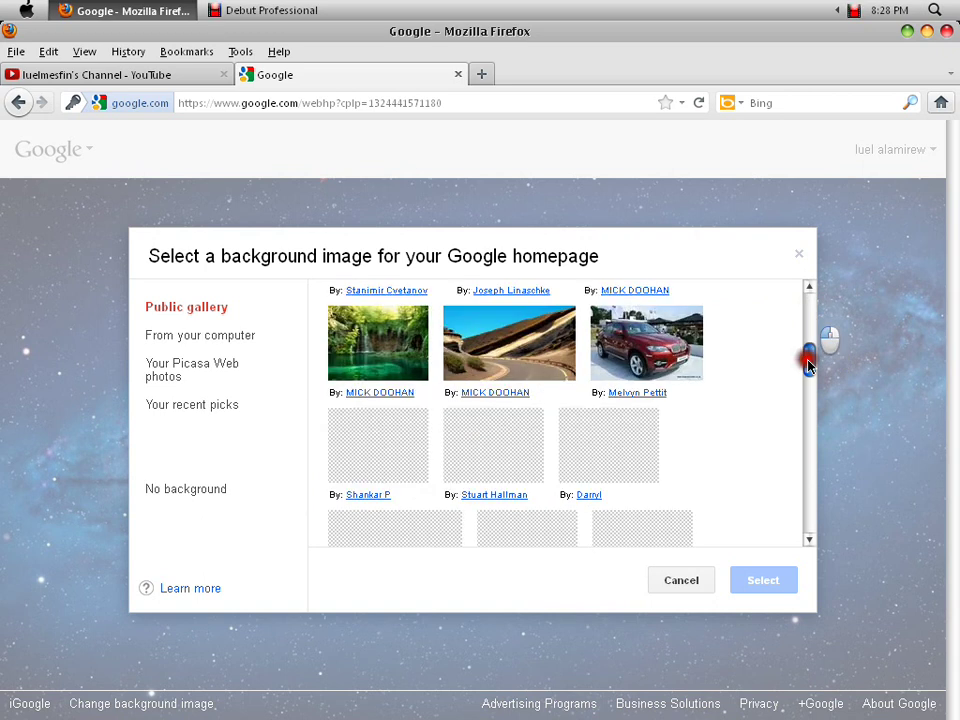
scroll(809, 366, "down", 1)
scroll(809, 366, "down", 2)
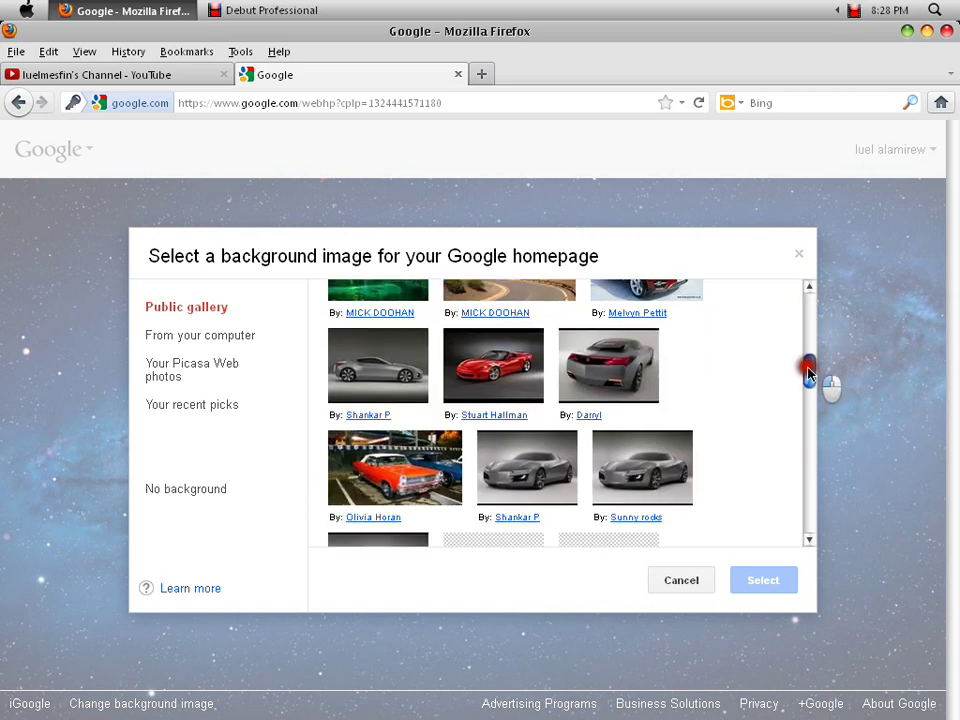
left_click(607, 338)
scroll(807, 392, "down", 4)
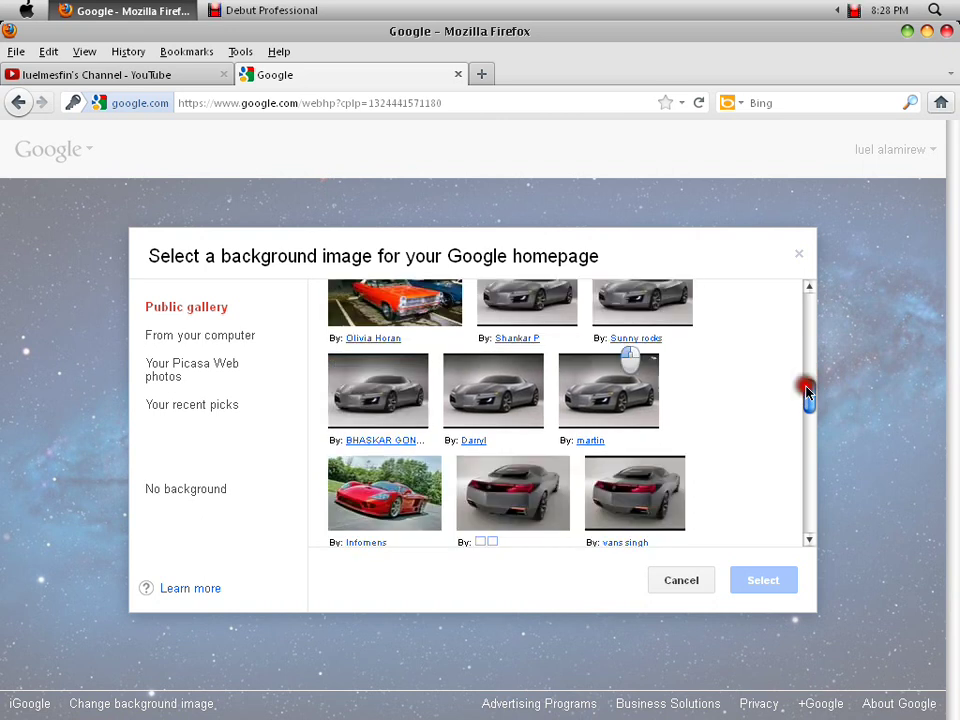
left_click_drag(807, 392, 806, 349)
key("Right")
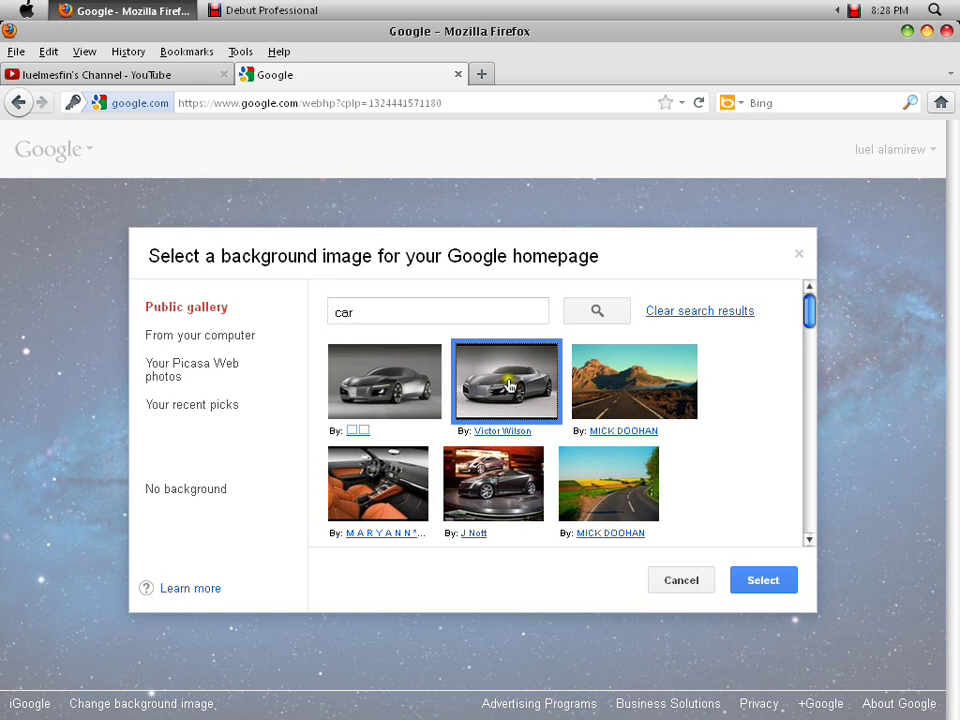
left_click(776, 585)
left_click(344, 553)
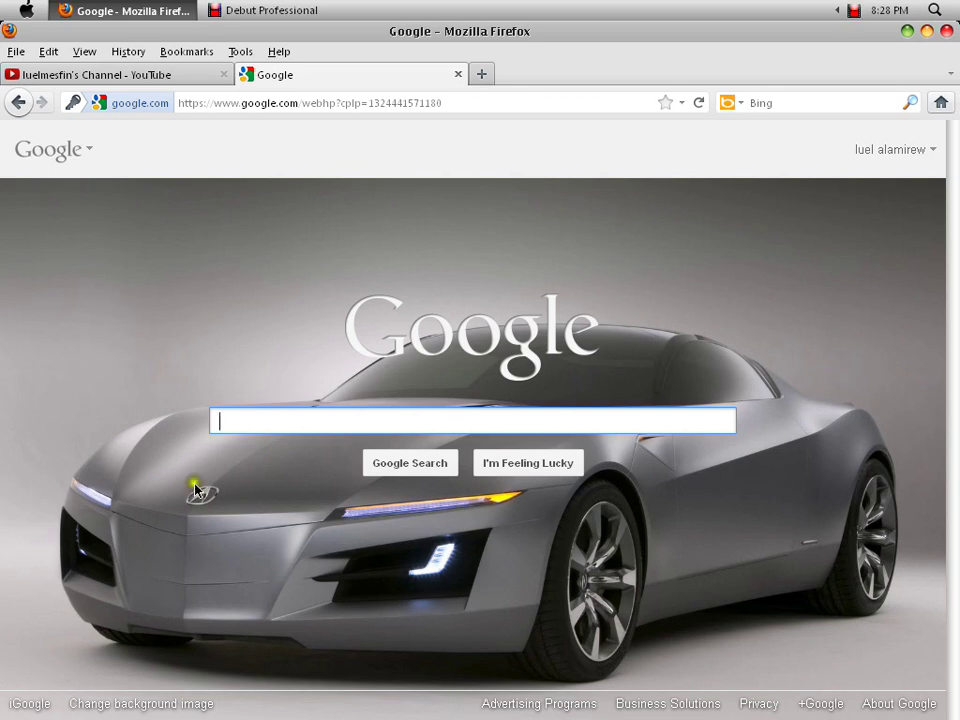
- Sign out through the account-name dropdown, then go to the Google Accounts sign-in page
left_click(927, 151)
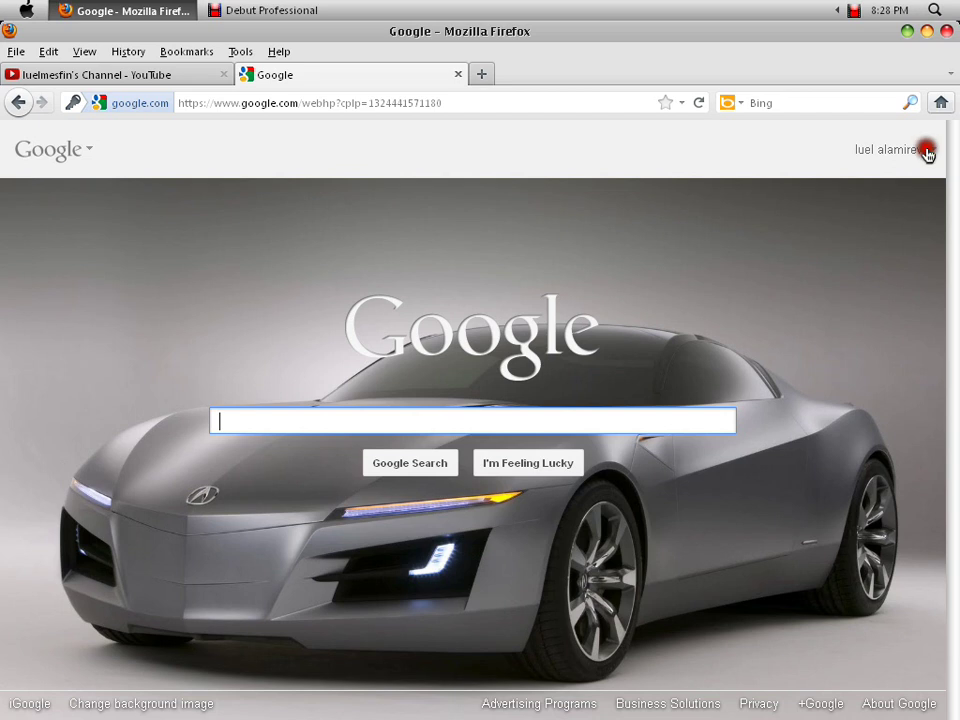
left_click(924, 152)
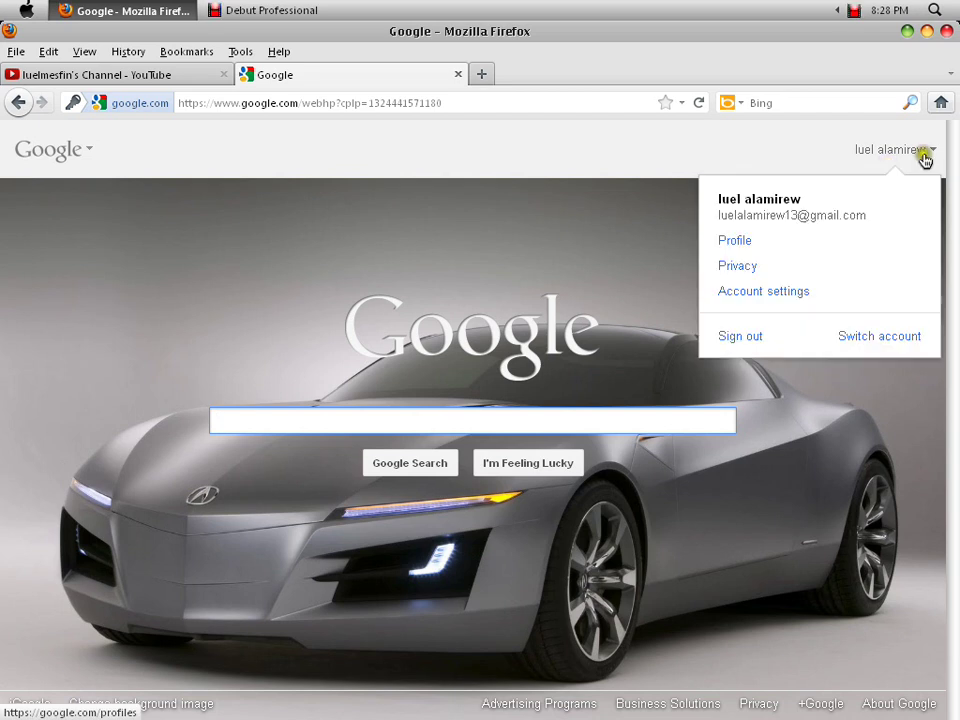
left_click(873, 203)
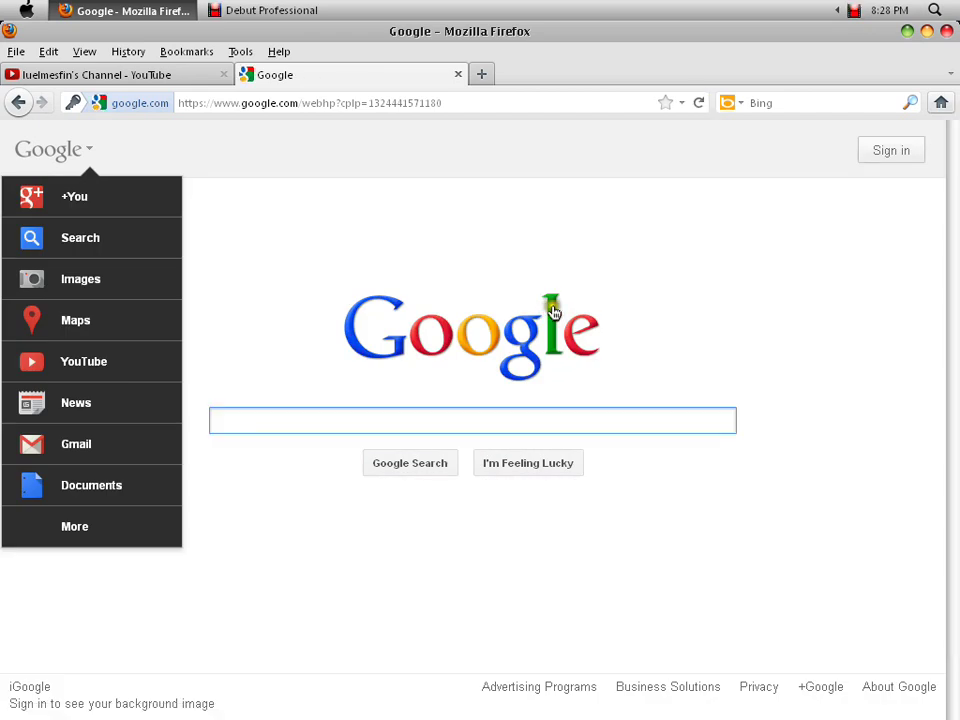
left_click(876, 152)
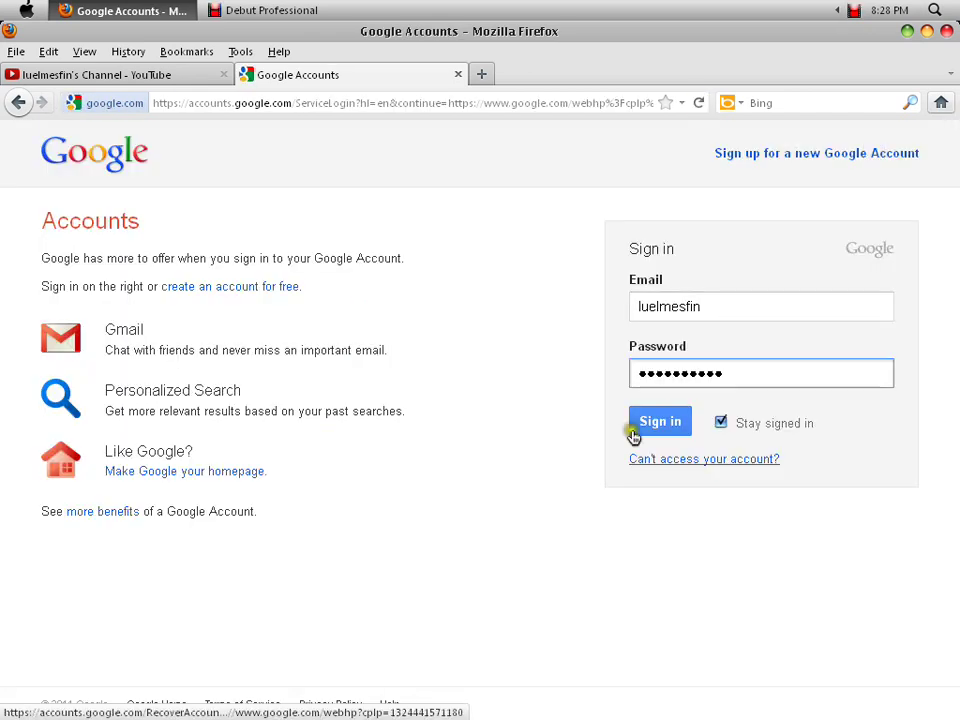
left_click(203, 289)
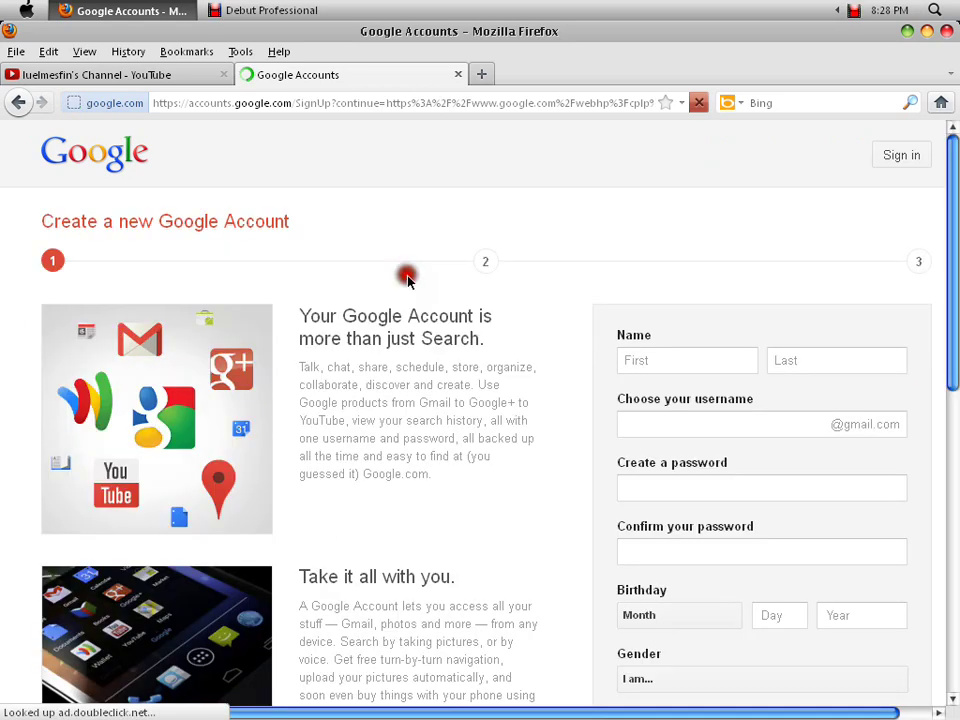
scroll(883, 311, "down", 2)
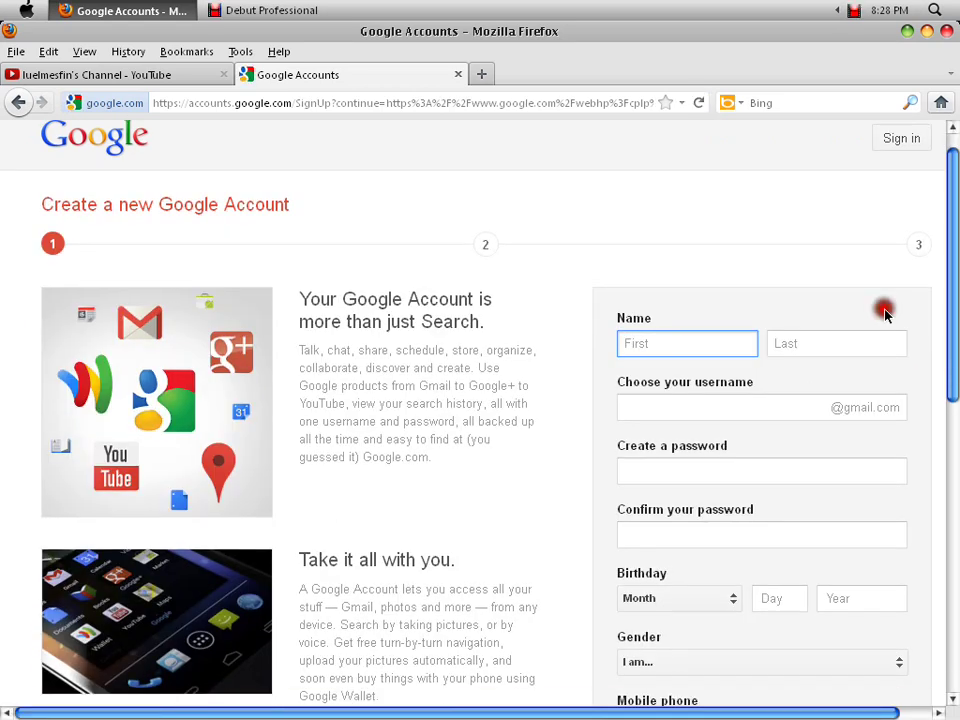
type("ht.")
left_click(812, 297)
type("m,gf")
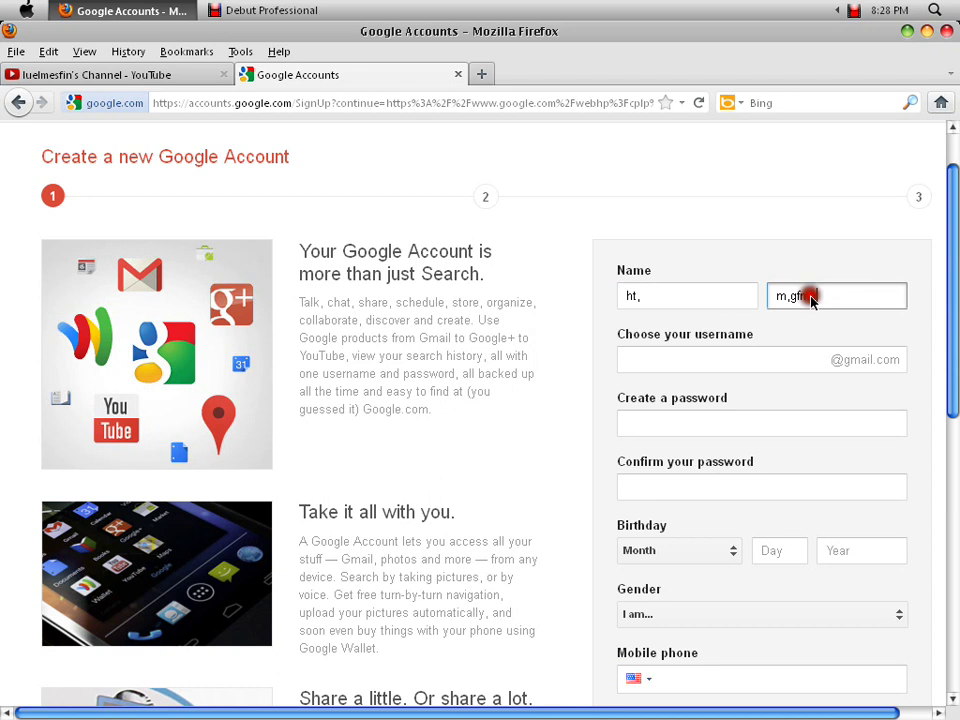
type("mg")
left_click(644, 368)
type(",g.g")
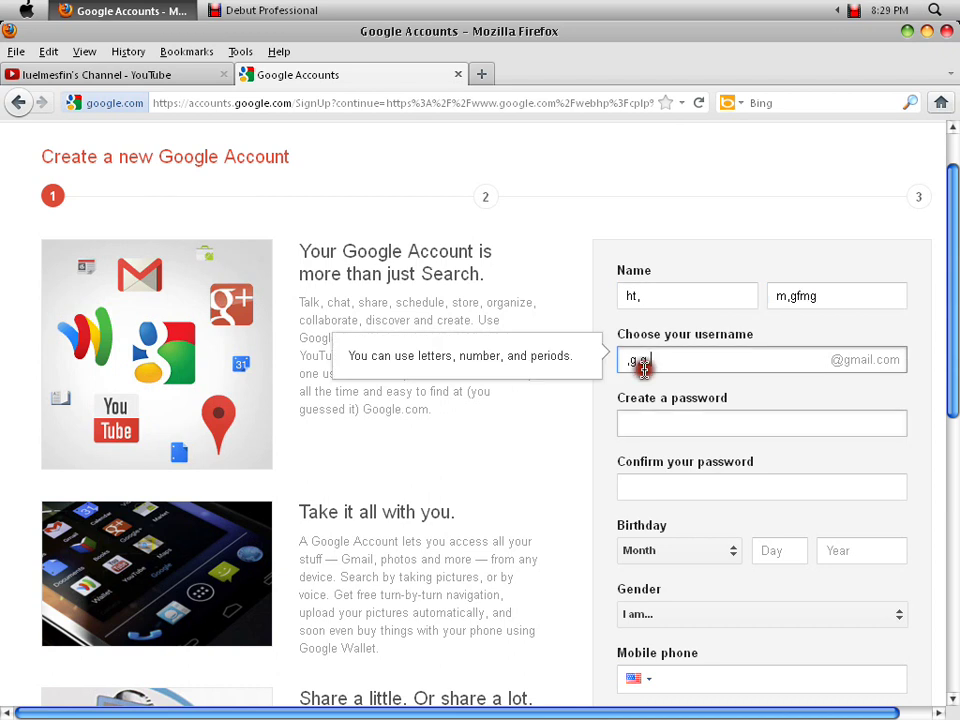
left_click(656, 420)
type("•••••")
left_click(663, 518)
type("••••")
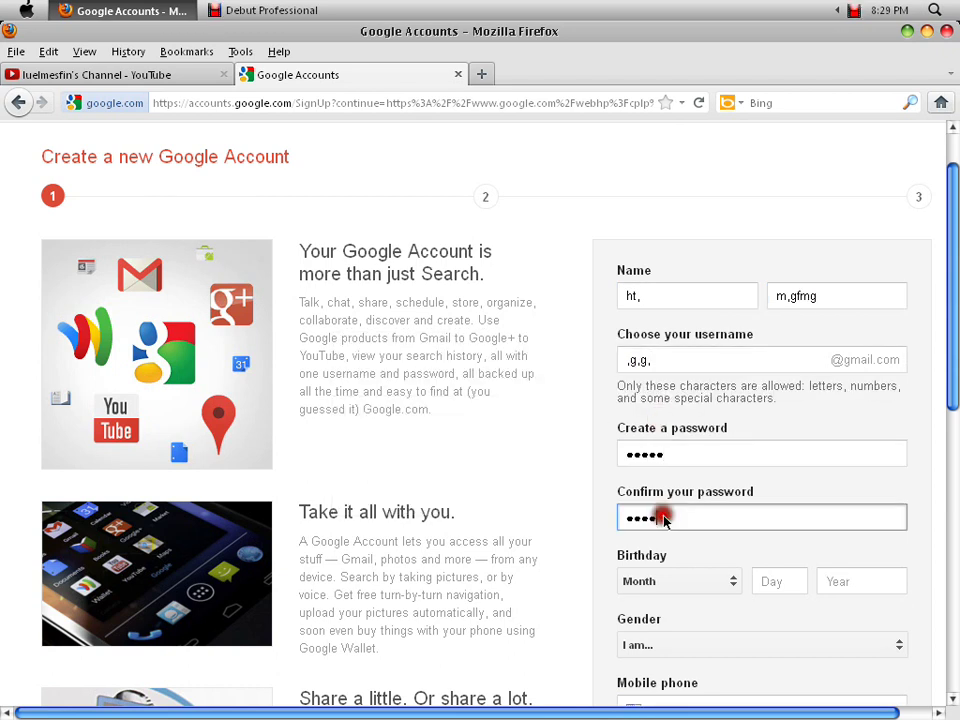
left_click(670, 581)
scroll(474, 415, "down", 8)
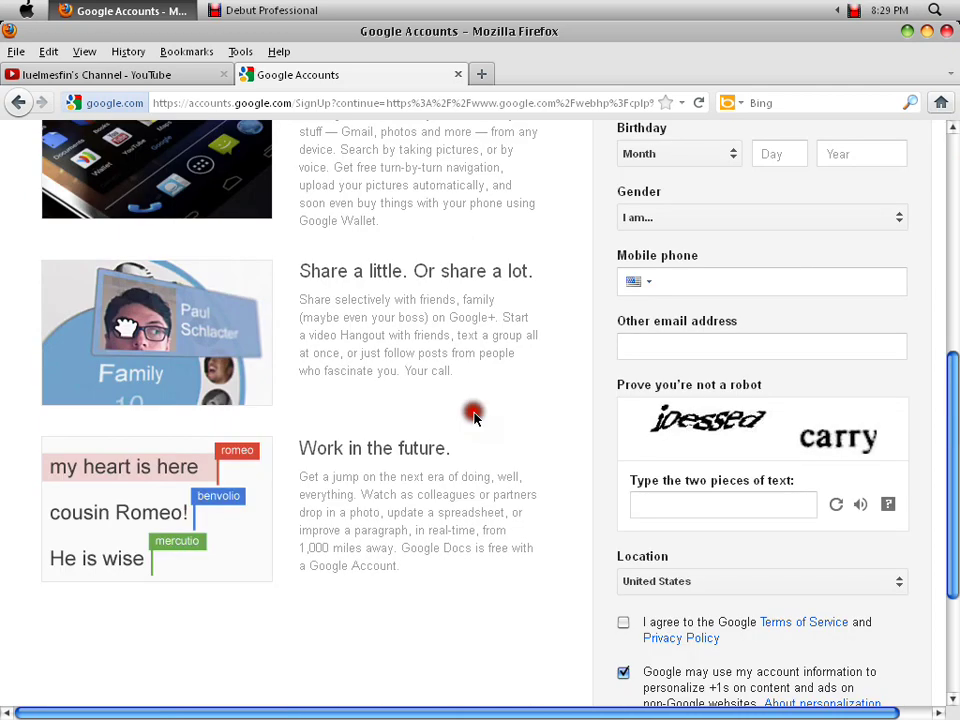
scroll(474, 417, "down", 4)
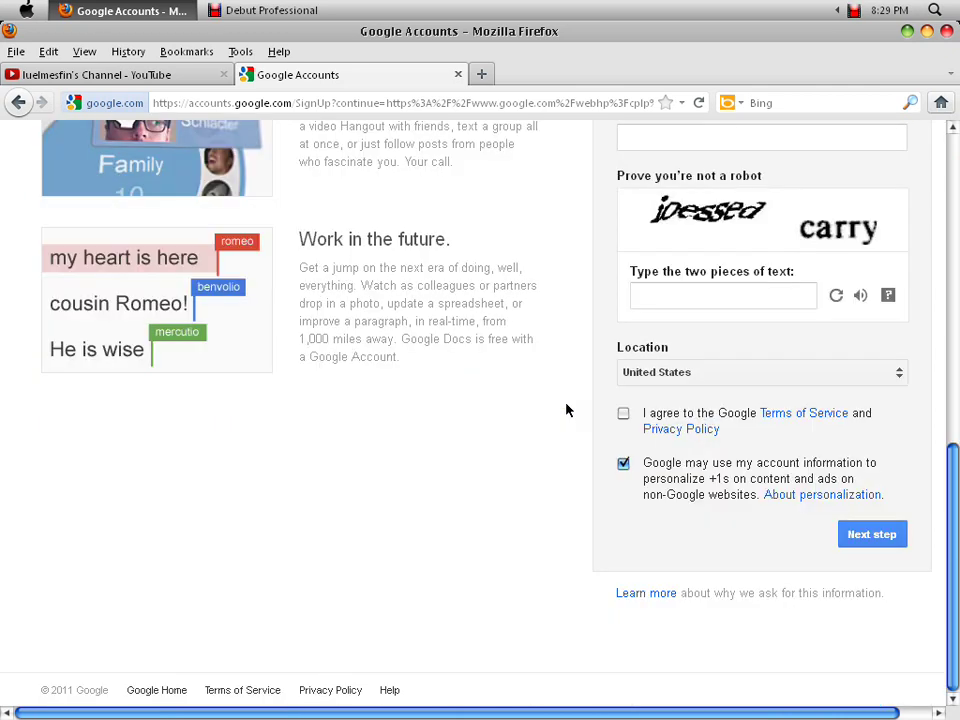
left_click(846, 521)
left_click(264, 331)
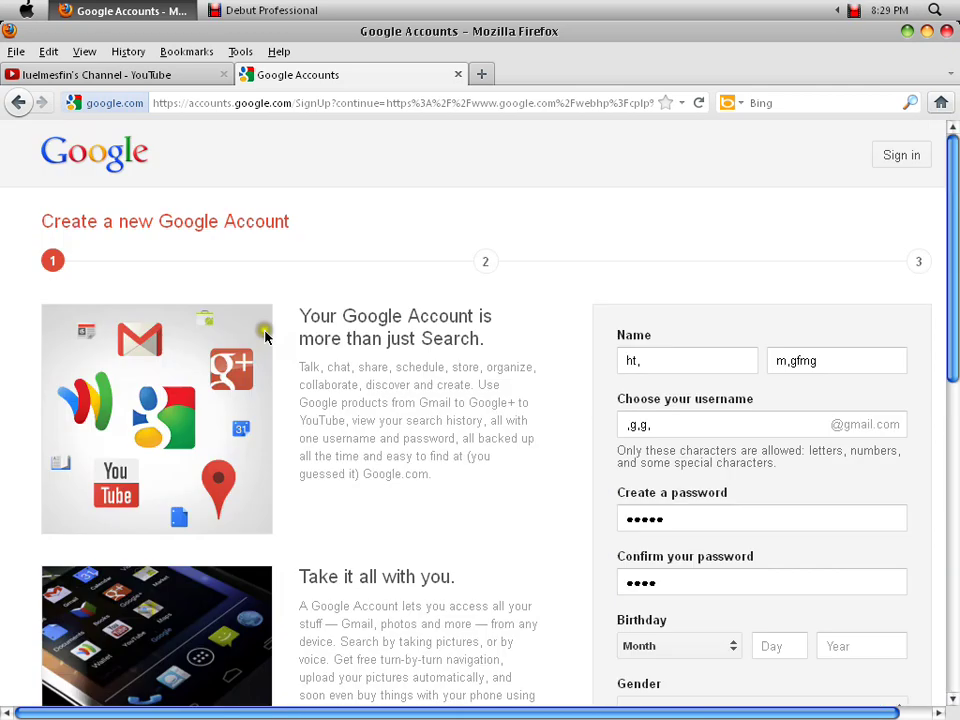
left_click(913, 157)
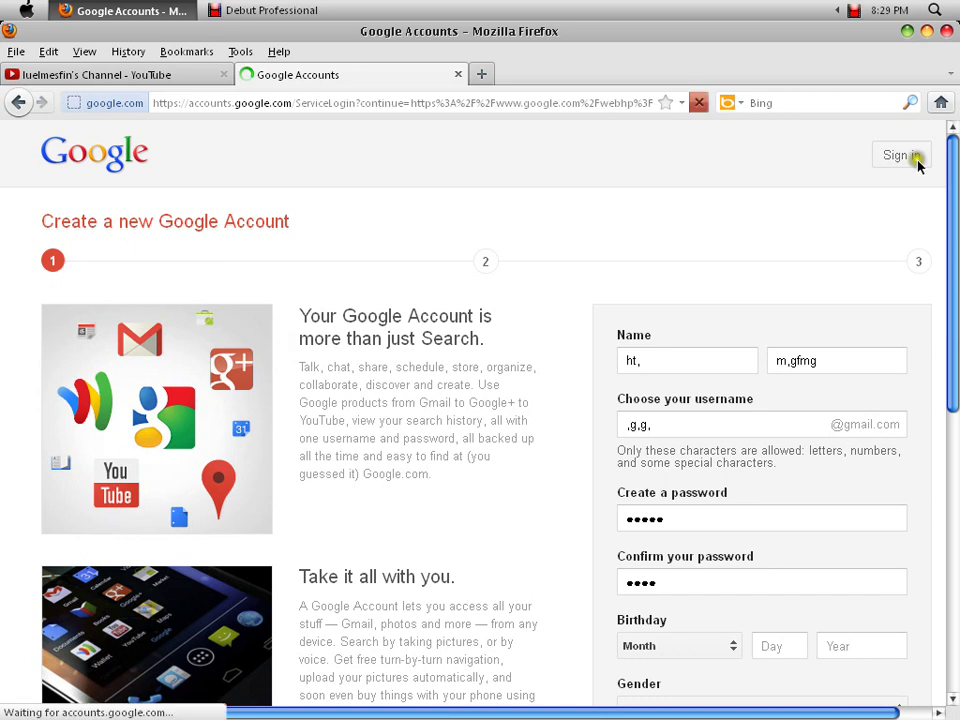
left_click(428, 312)
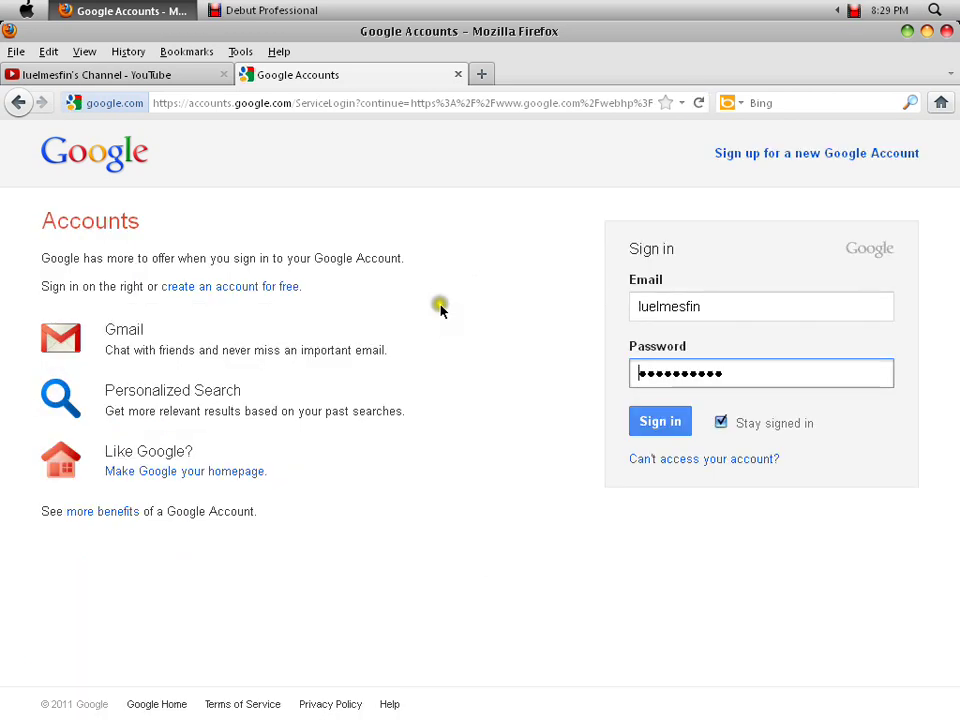
- Re-enter the account's e-mail address and sign in
left_click(487, 340)
key("shift+Tab")
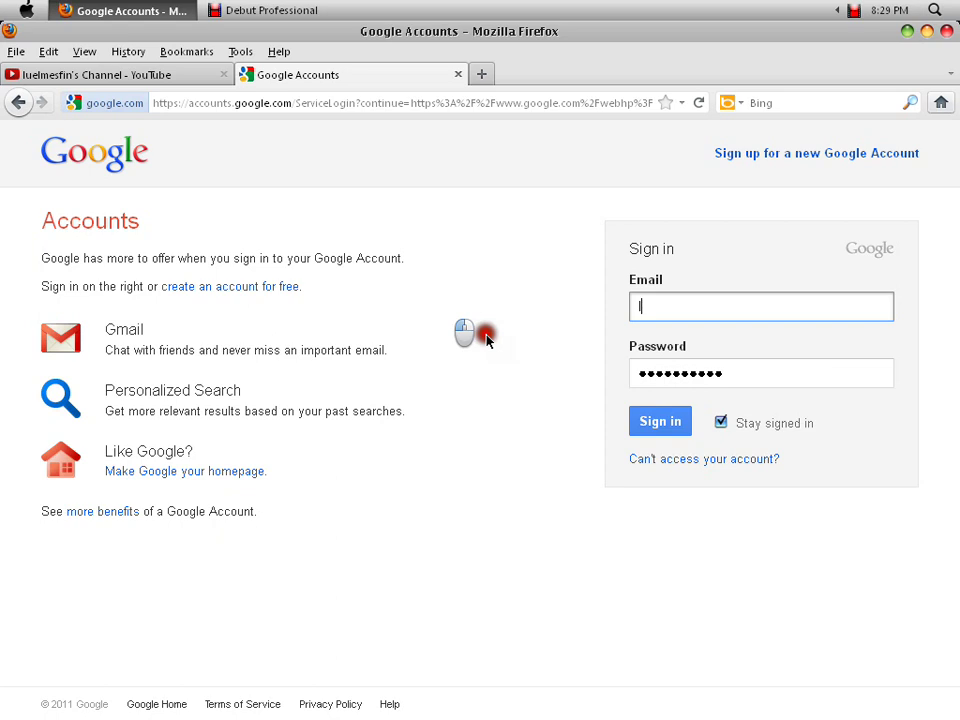
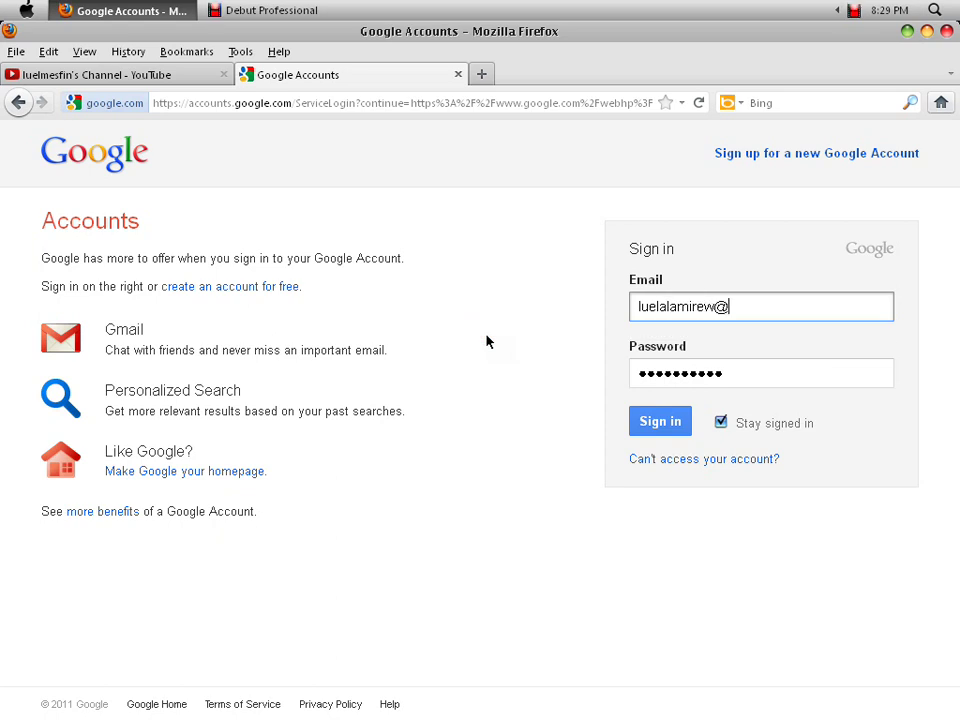
key("Return")
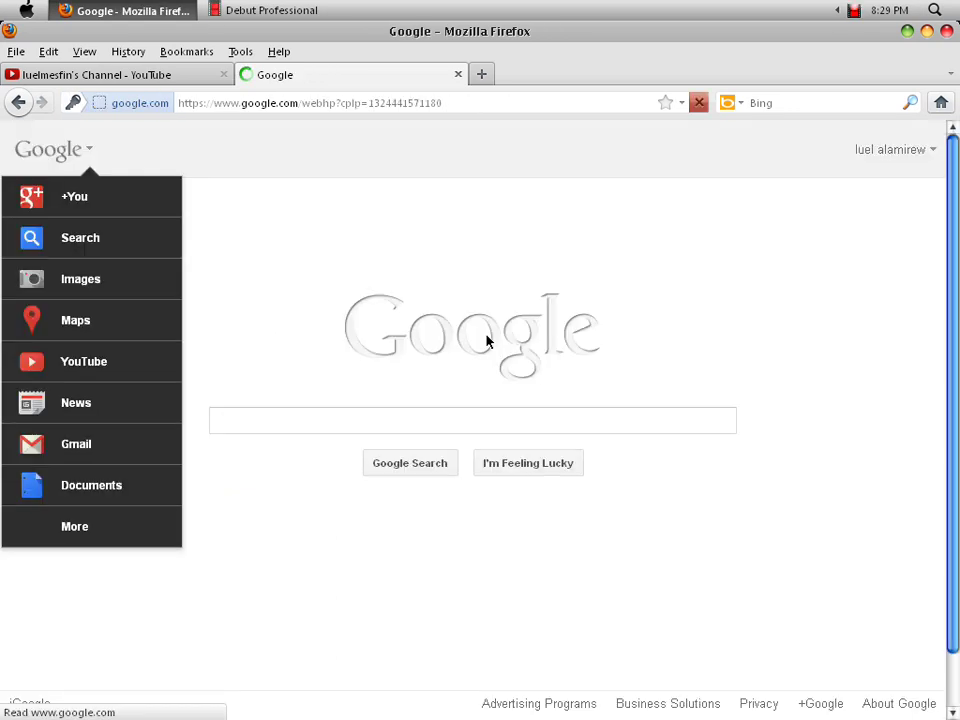
- Close the Google apps menu and go to iGoogle from the footer link
left_click(478, 172)
left_click(340, 343)
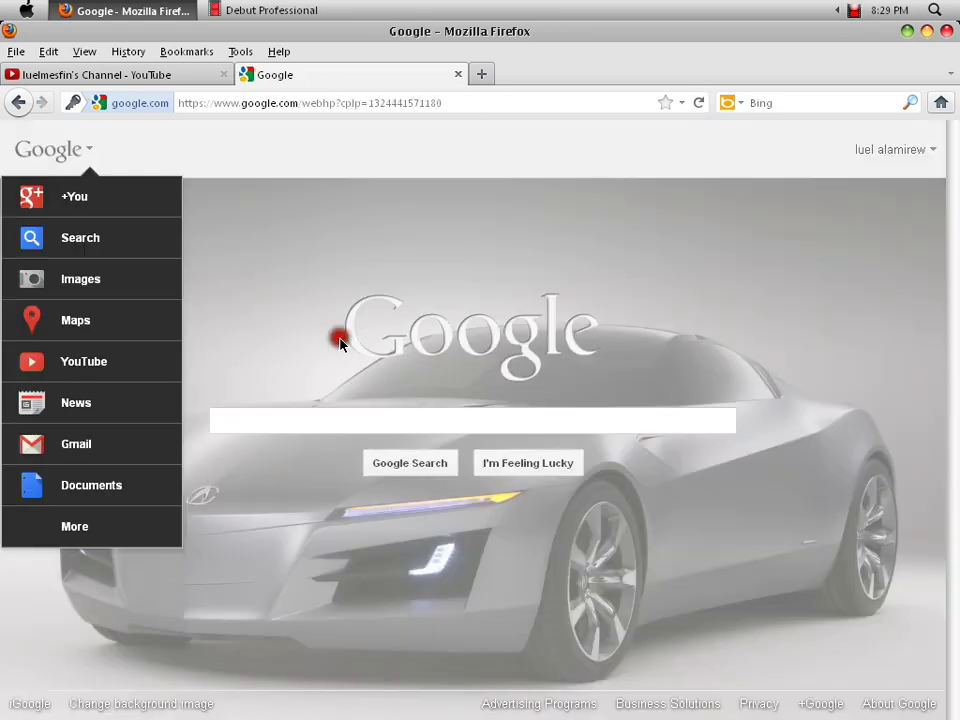
left_click(242, 295)
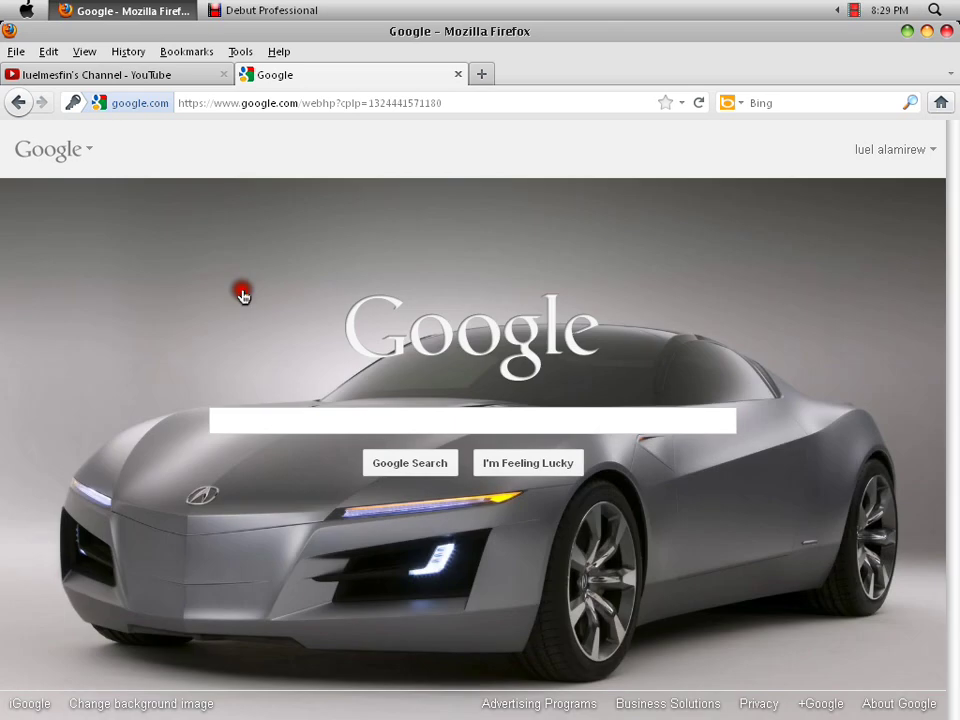
left_click(30, 704)
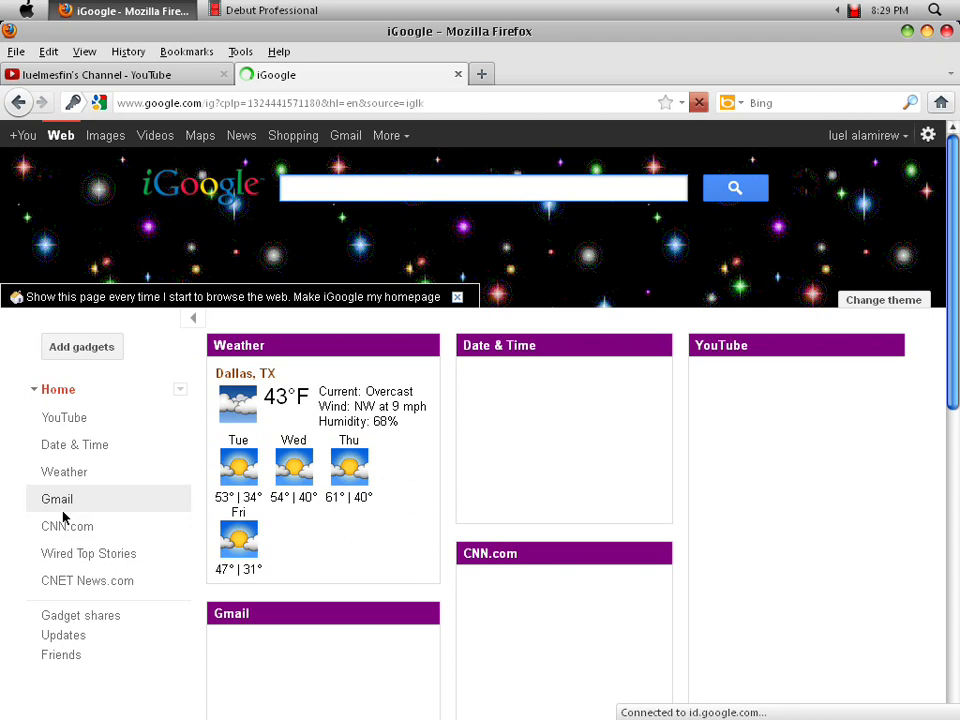
- Drag the Gmail gadget by its title bar above the Weather gadget in the left column
left_click(356, 563)
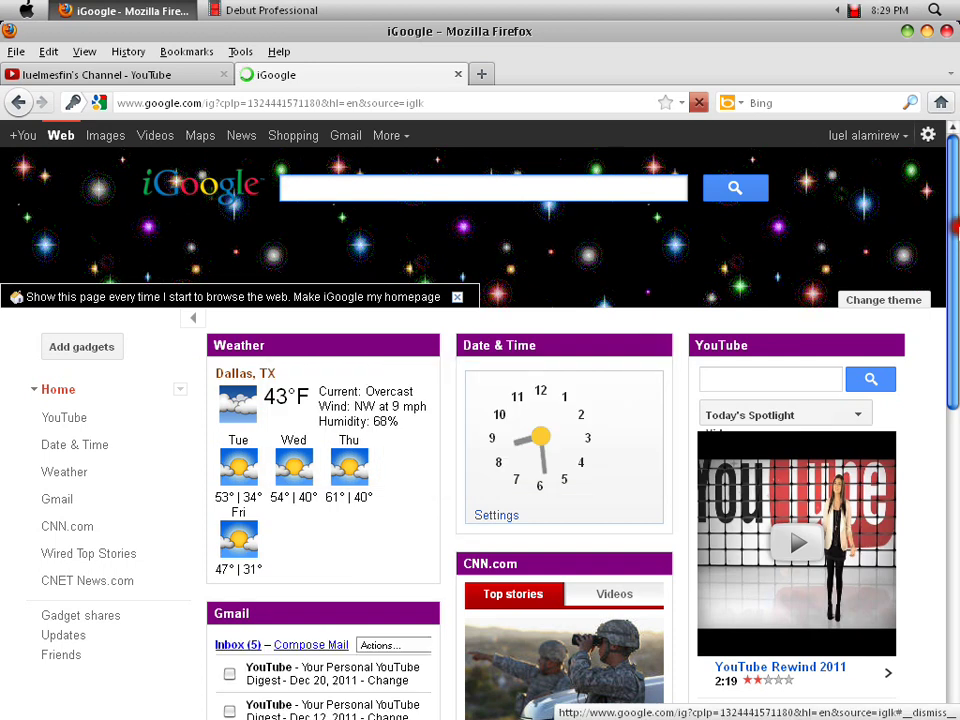
left_click_drag(955, 228, 955, 284)
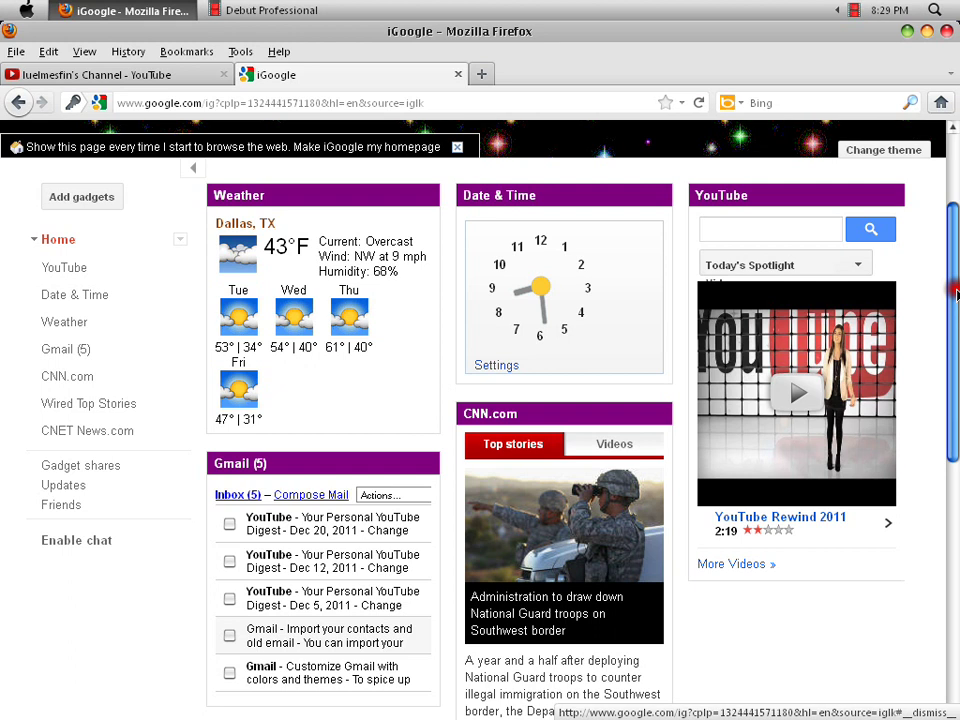
scroll(955, 293, "down", 3)
left_click_drag(955, 293, 932, 240)
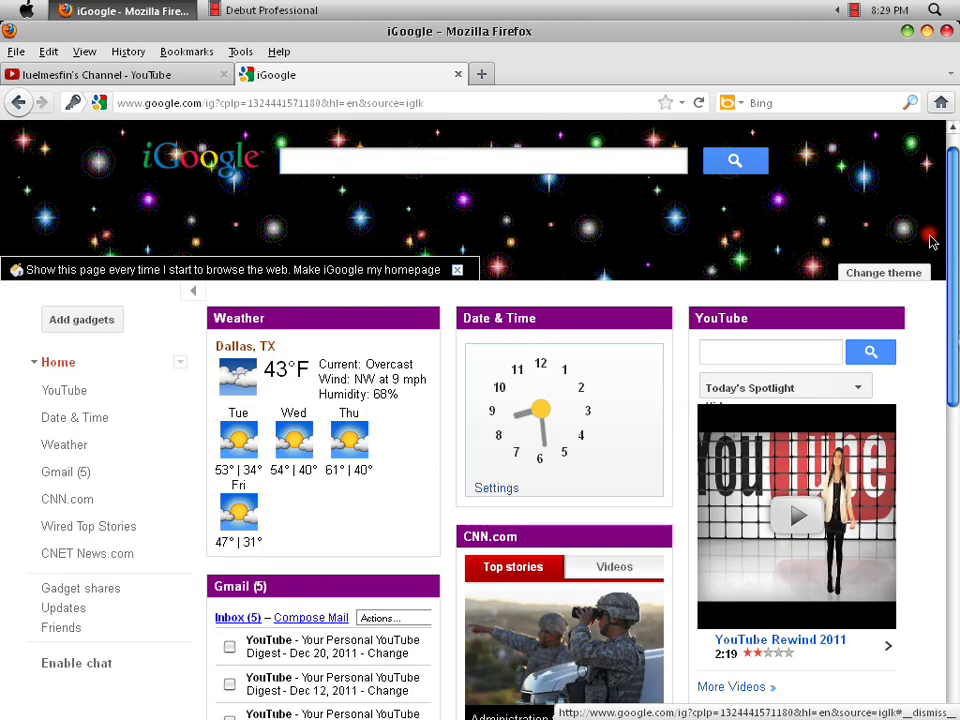
scroll(945, 210, "down", 2)
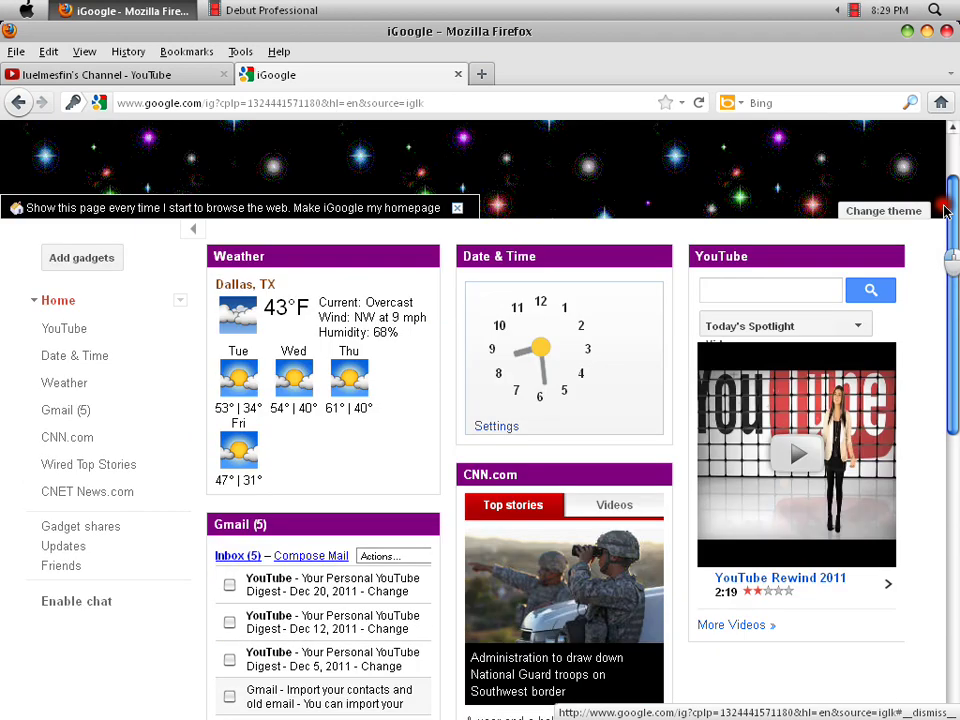
scroll(945, 210, "down", 1)
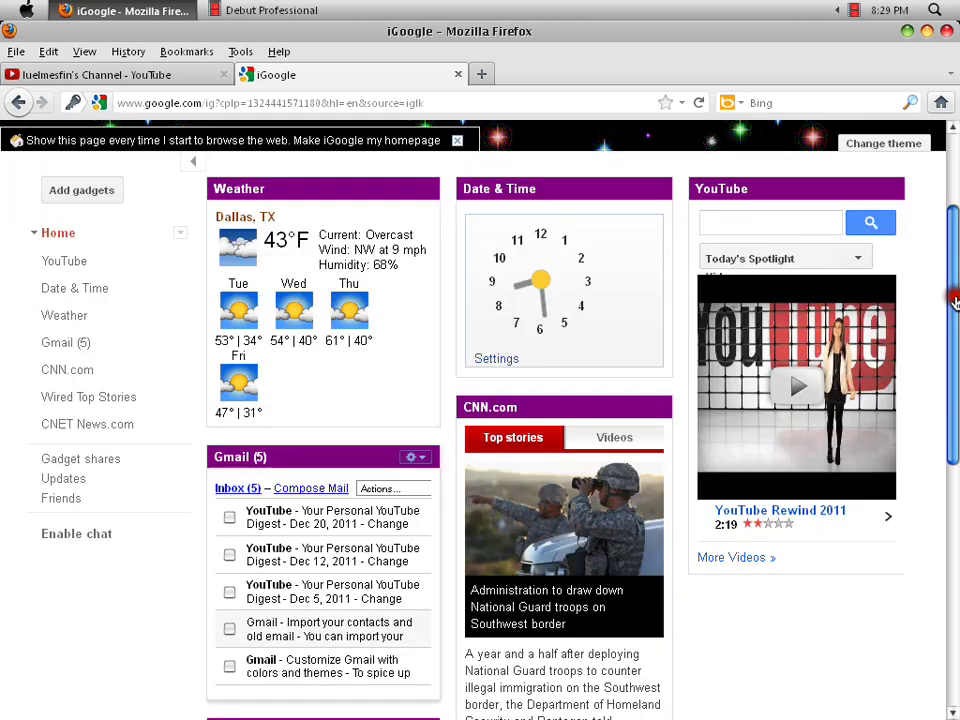
scroll(953, 300, "down", 3)
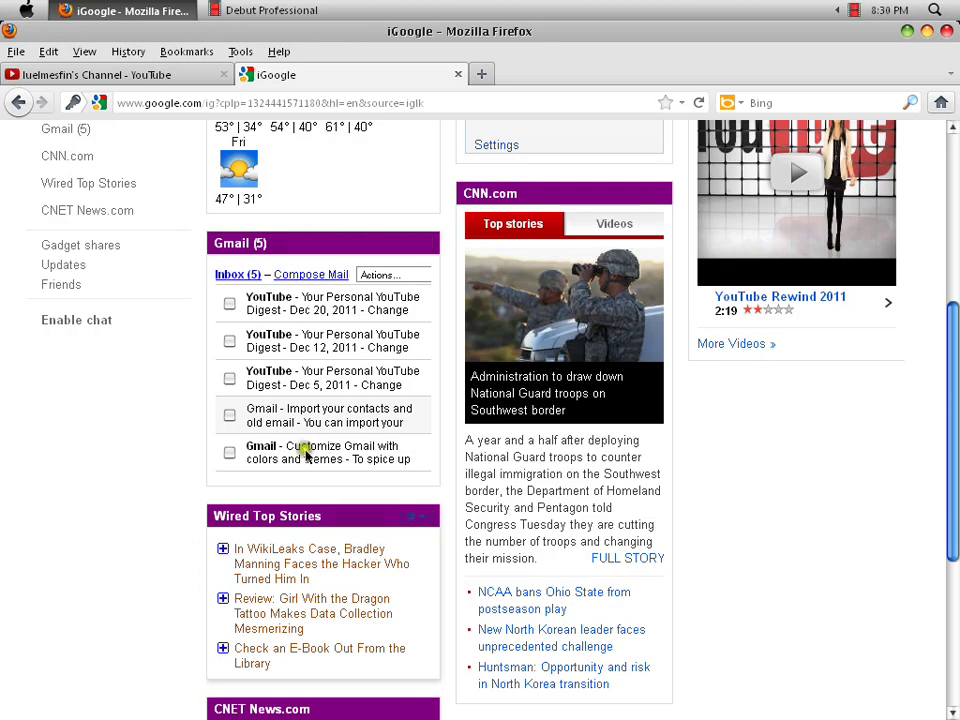
scroll(307, 453, "up", 5)
left_click_drag(332, 506, 336, 285)
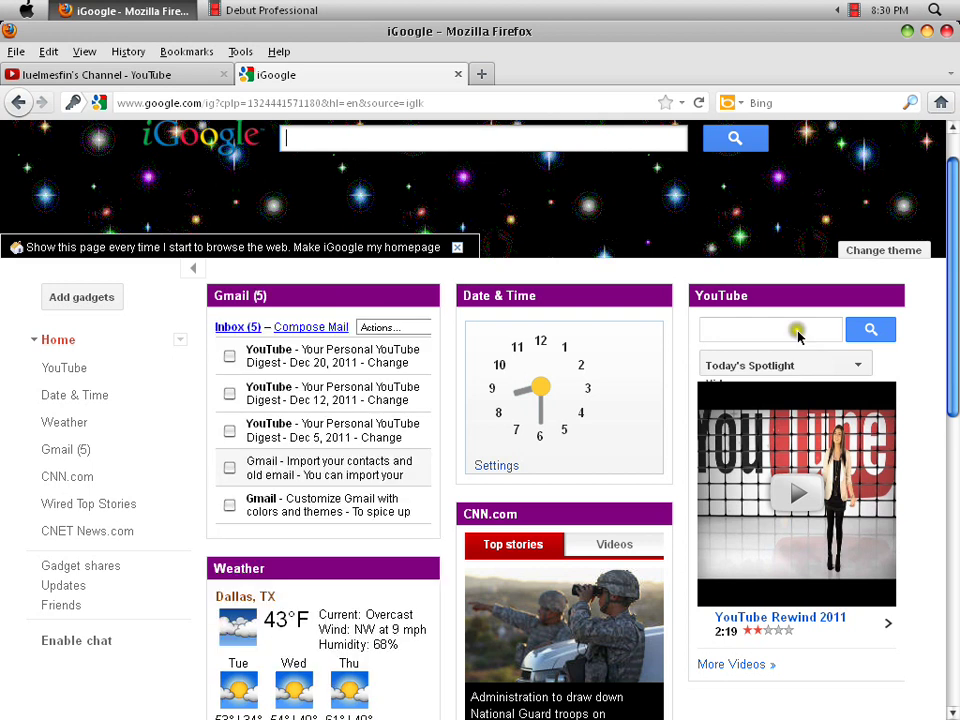
left_click_drag(953, 290, 5, 575)
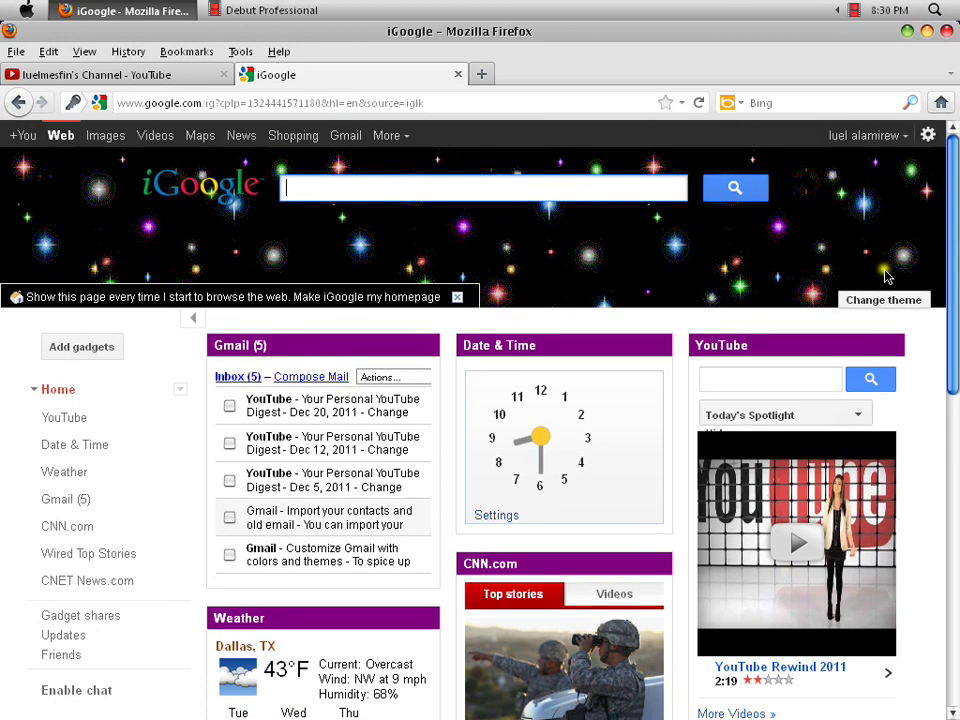
- Open the theme picker, try the snowy winter village theme and page through the carousel
left_click(886, 301)
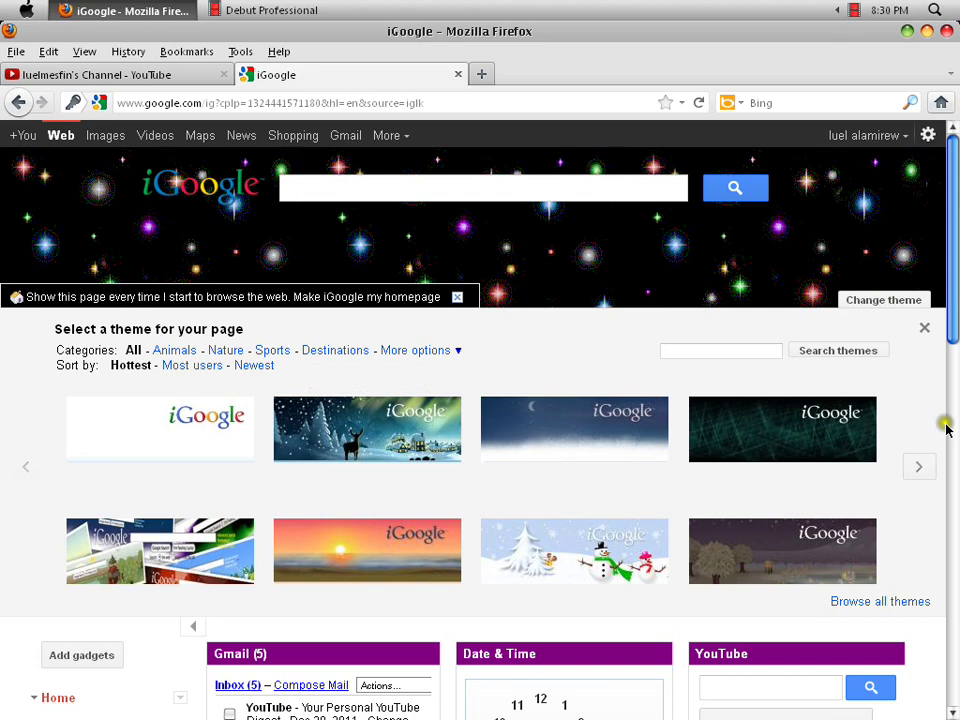
scroll(946, 428, "down", 1)
scroll(951, 345, "up", 1)
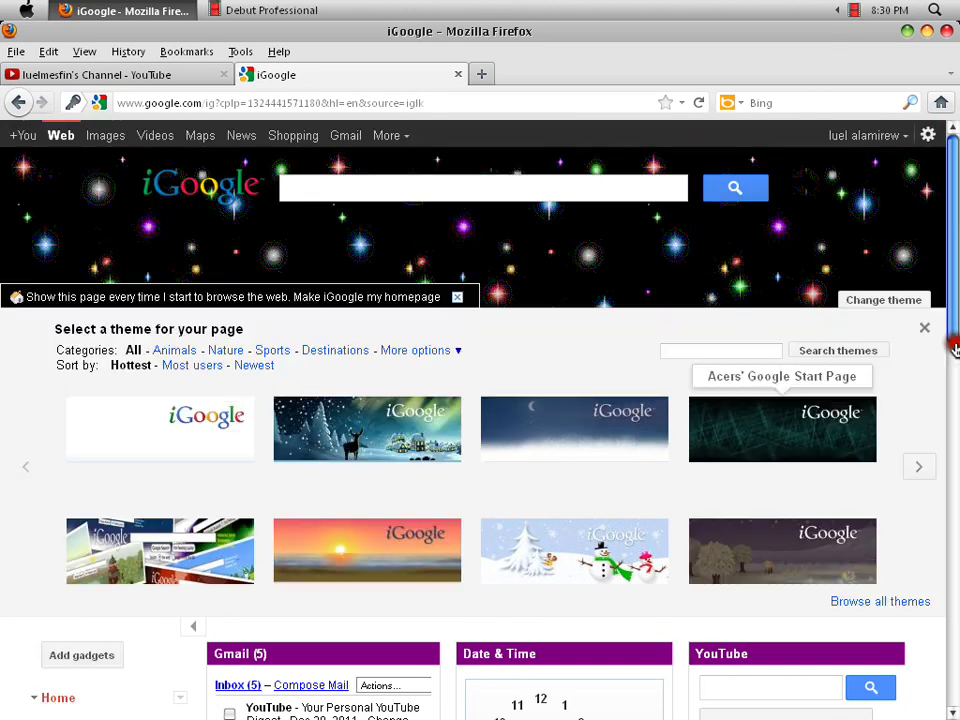
left_click(383, 432)
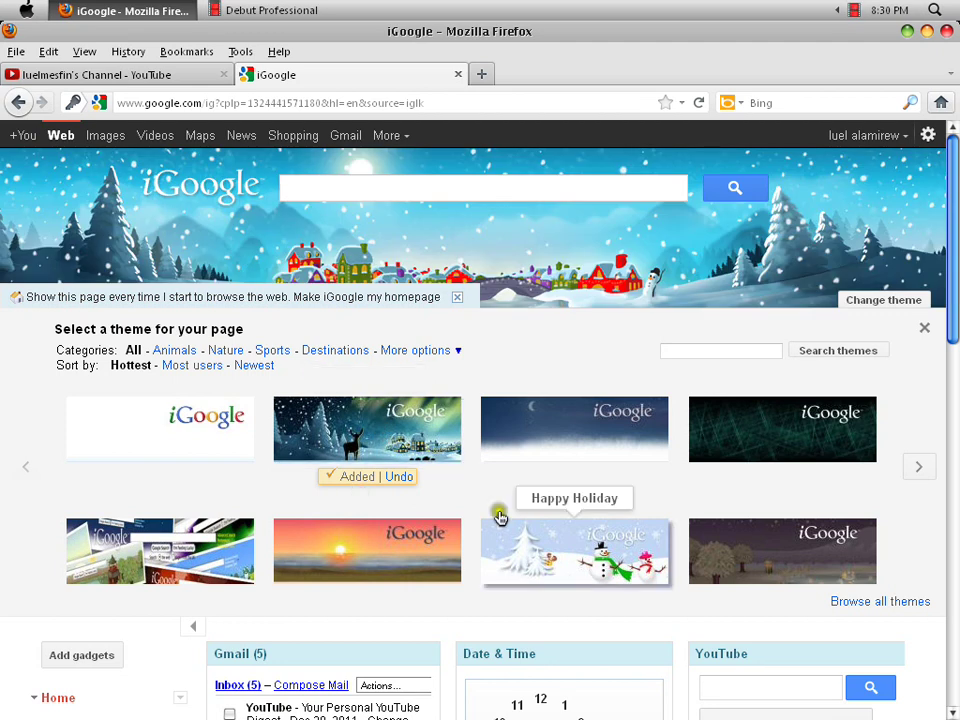
left_click(919, 467)
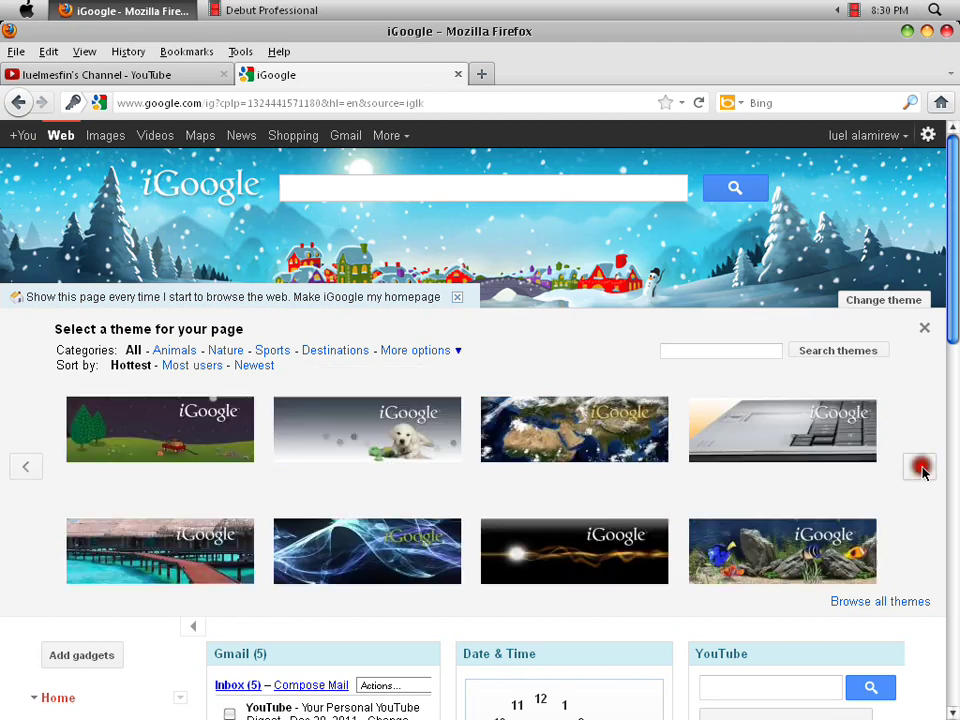
left_click(919, 467)
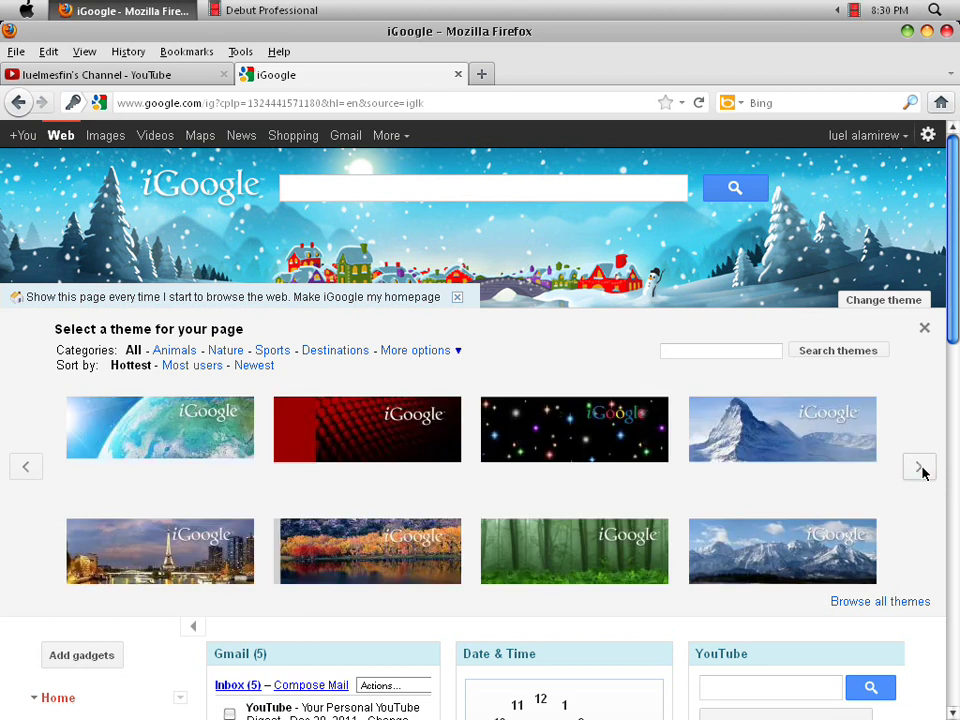
left_click(919, 467)
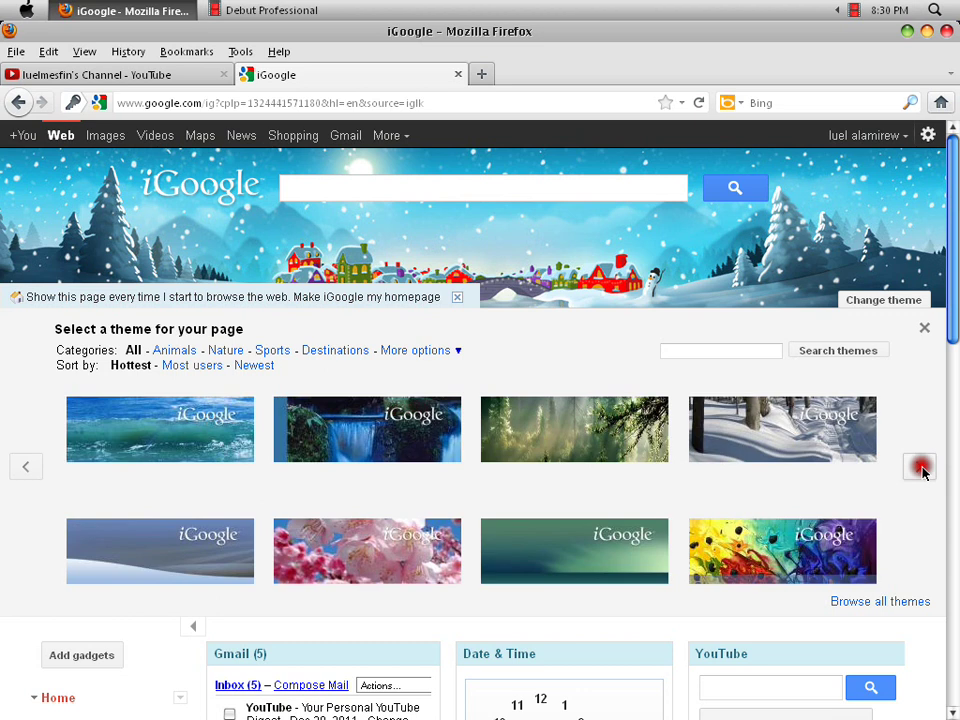
left_click(27, 469)
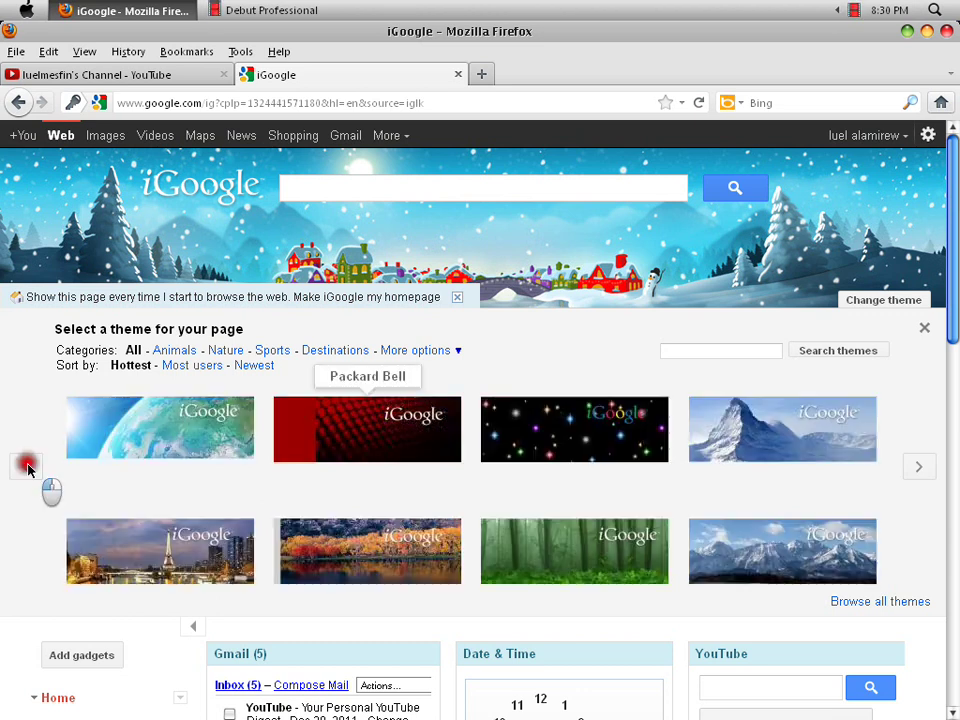
left_click(405, 490)
- Try the Bugs Bunny cartoon and starry Twinkle Twinkle themes while browsing more pages
left_click(925, 474)
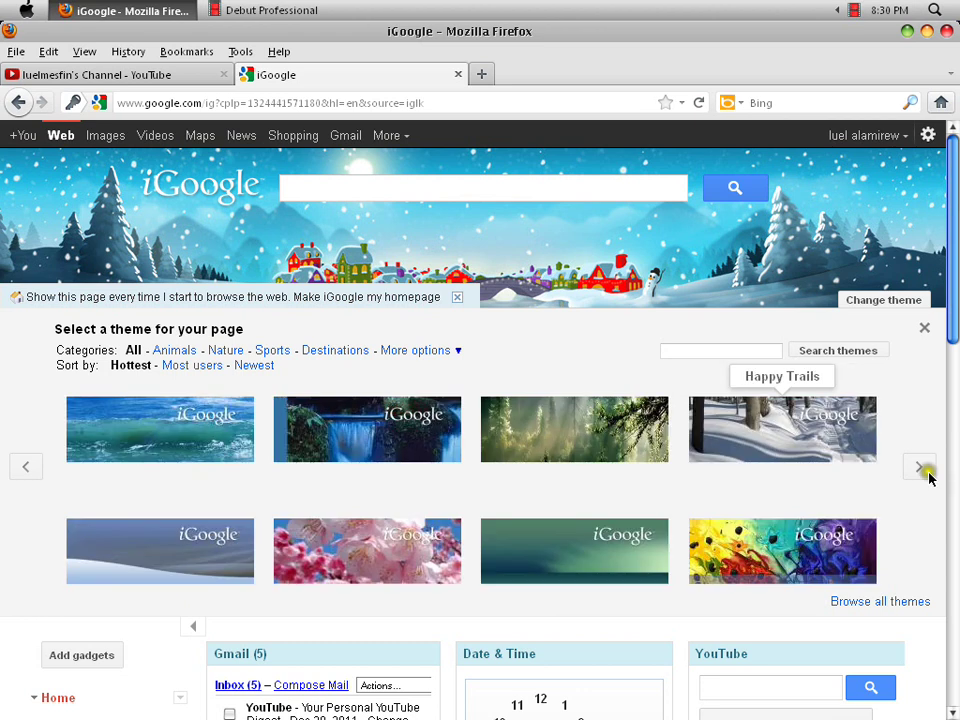
left_click(718, 511)
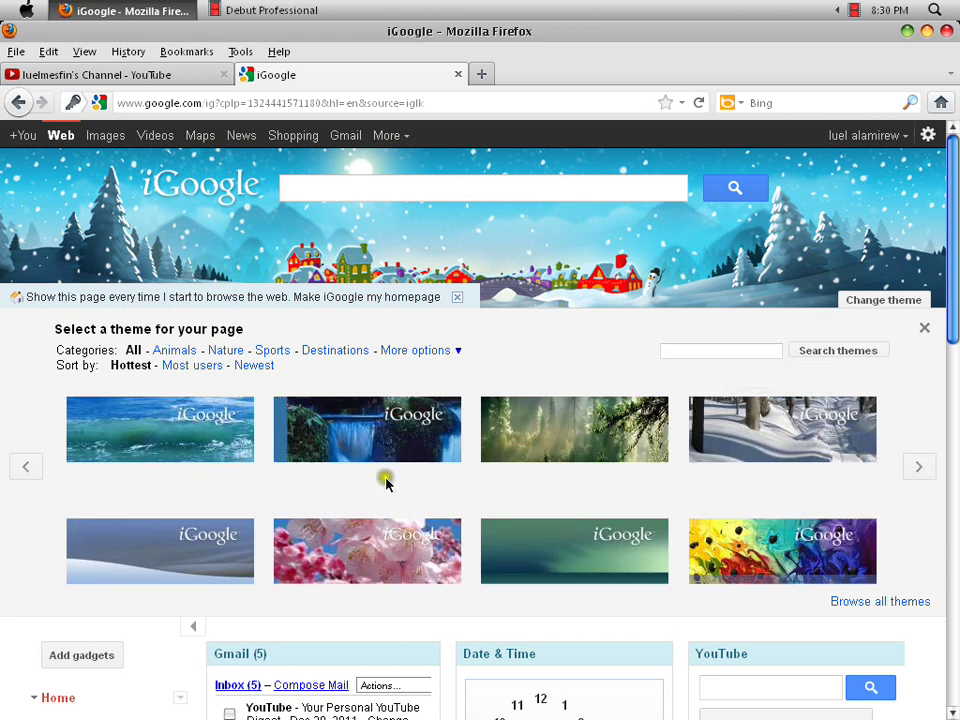
left_click(924, 472)
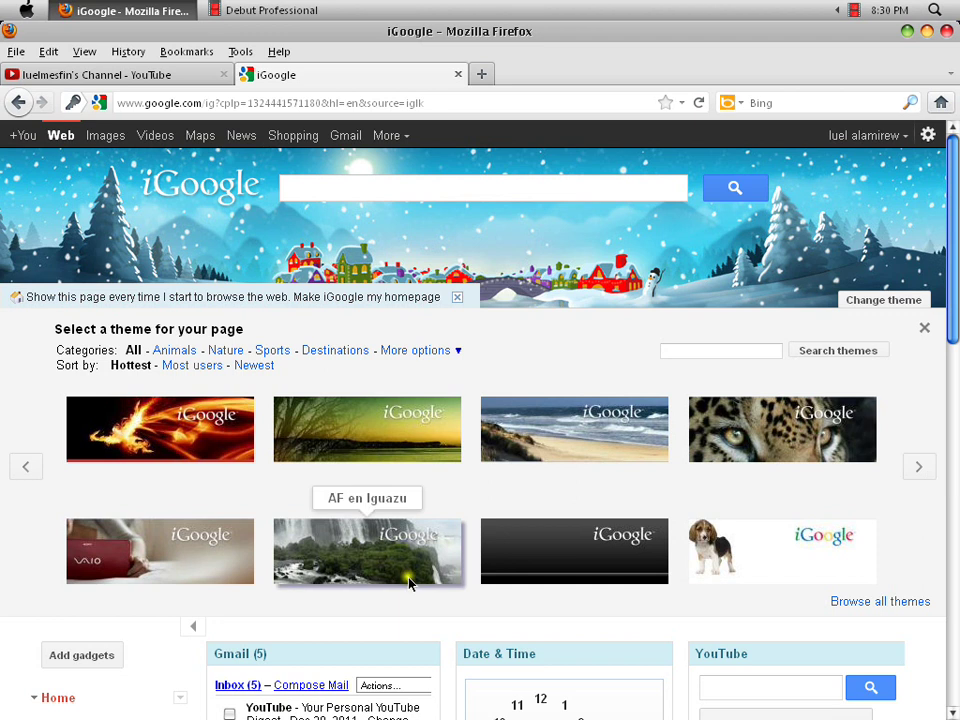
left_click(920, 467)
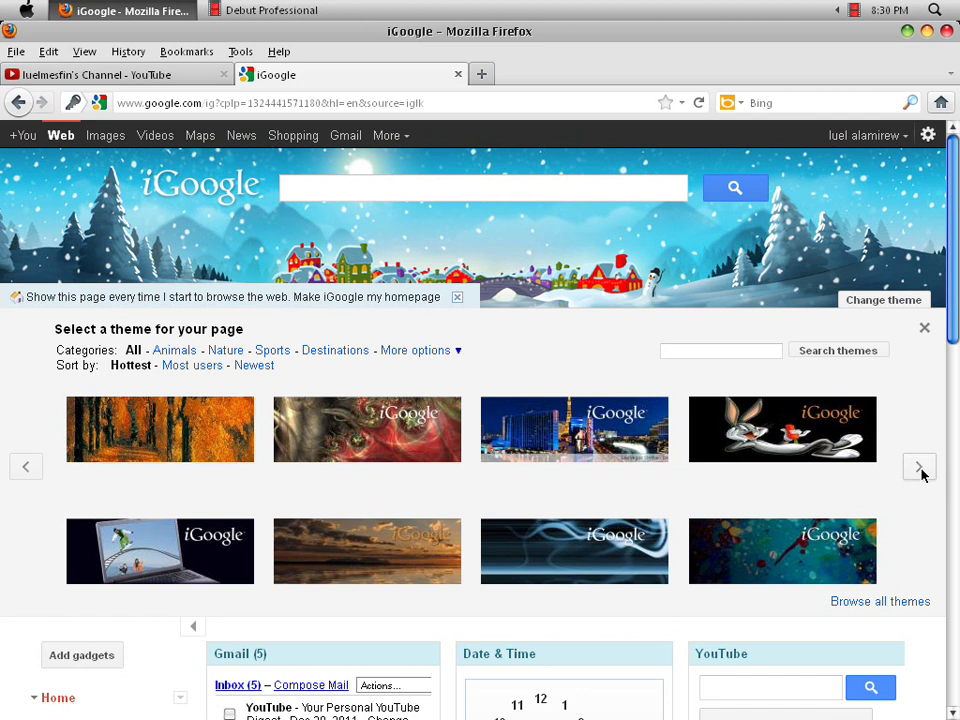
left_click(907, 465)
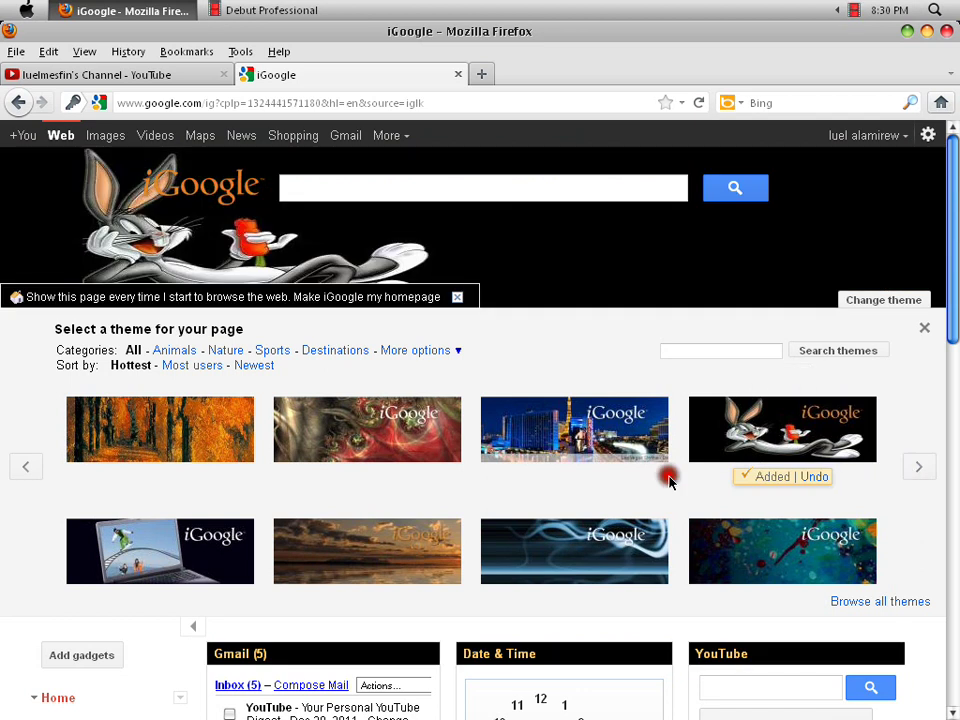
left_click(910, 464)
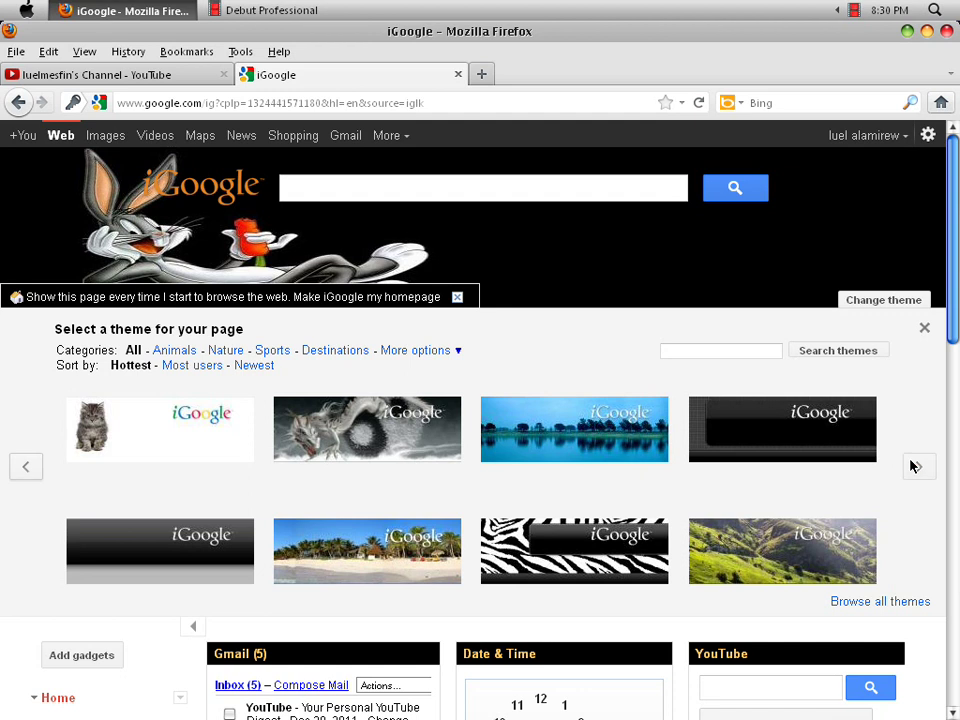
left_click(34, 465)
left_click(36, 466)
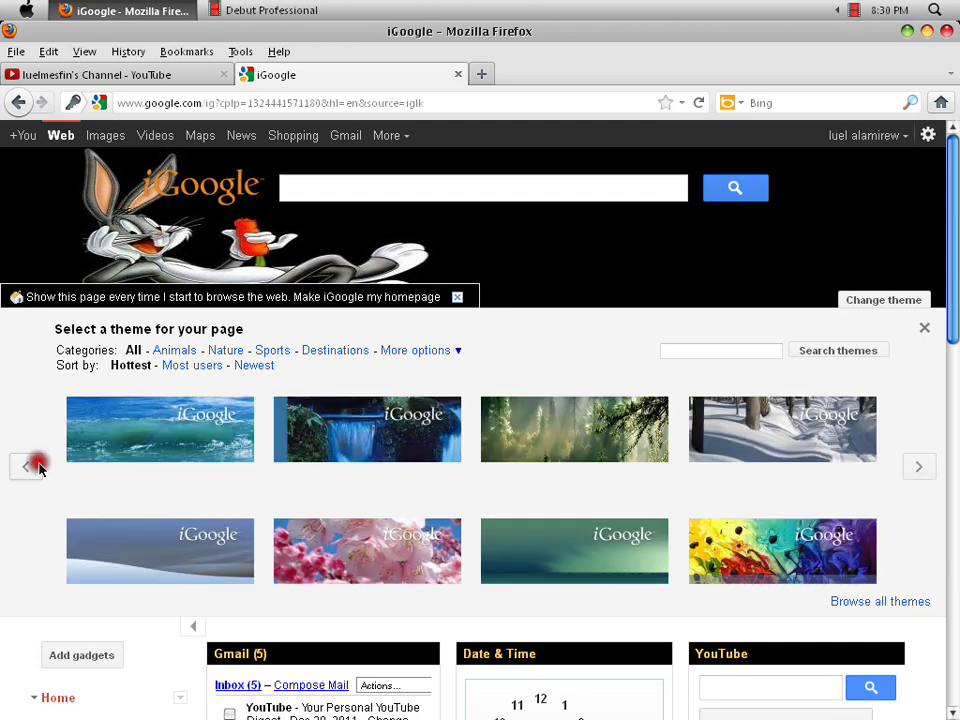
left_click(34, 465)
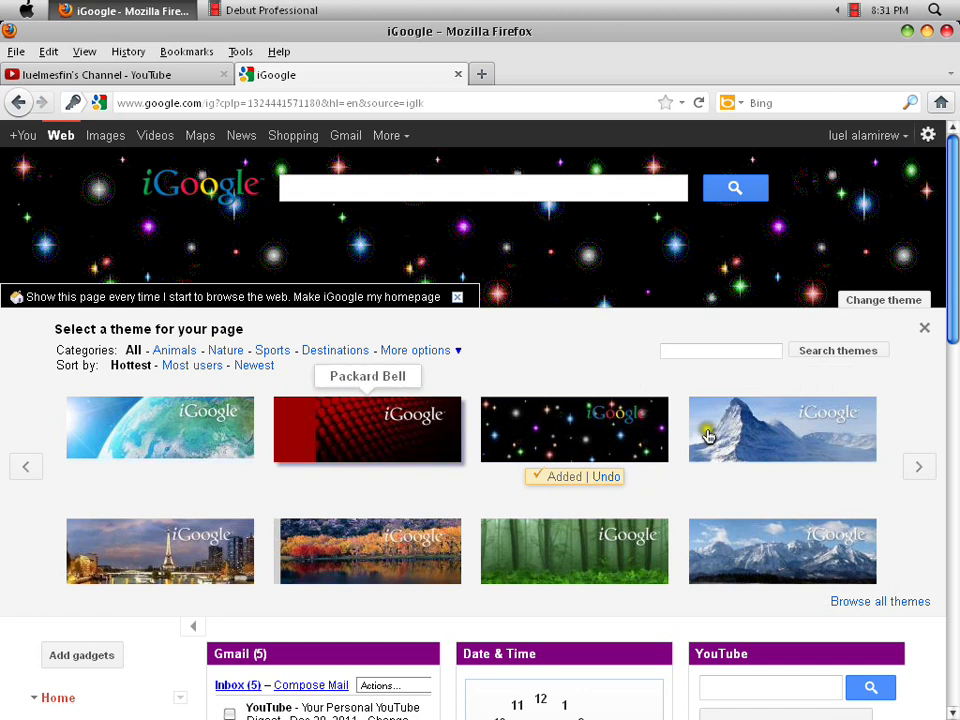
left_click(16, 474)
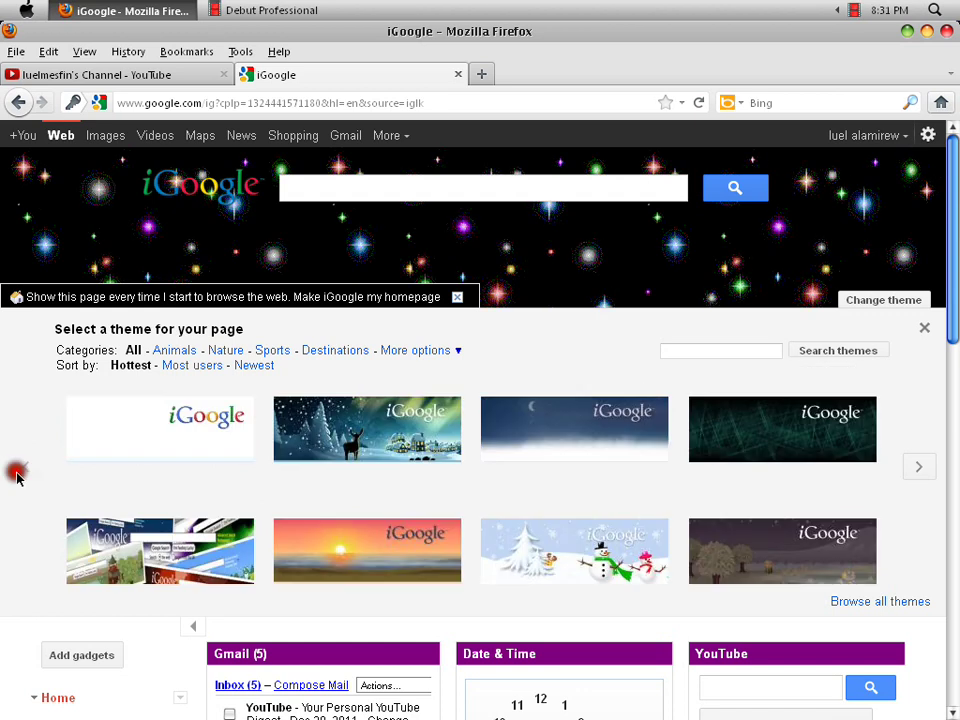
- Apply the snowman Happy Holiday theme and close the Select a theme panel
left_click(571, 546)
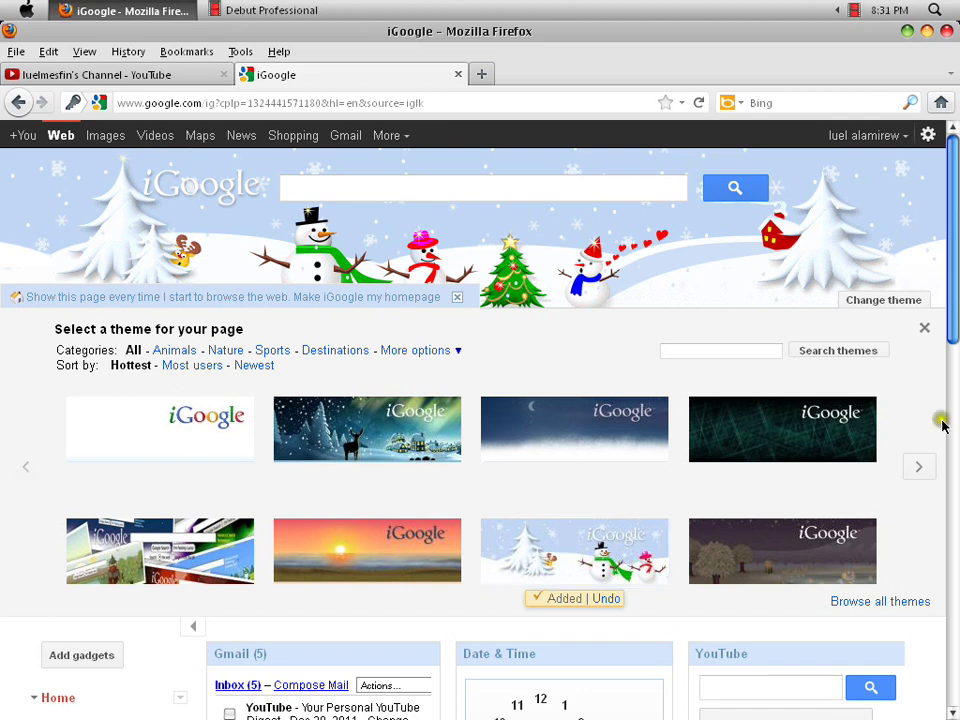
left_click(924, 328)
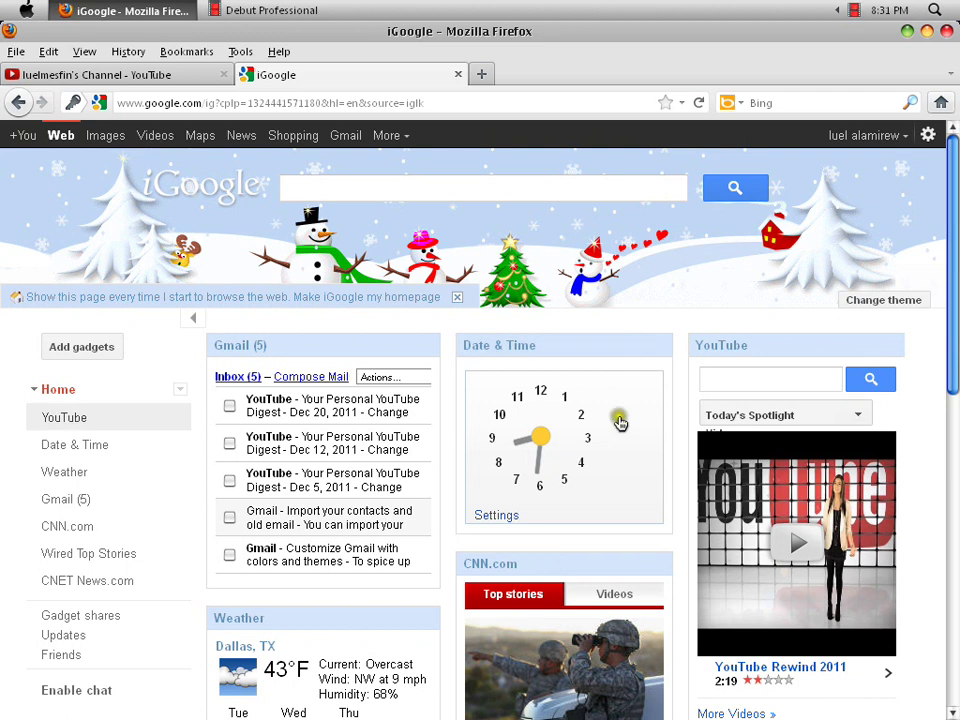
scroll(501, 486, "down", 2)
scroll(521, 512, "up", 2)
- Open Add gadgets and scroll the hottest gadgets from National Geographic down to Countdown
left_click(81, 346)
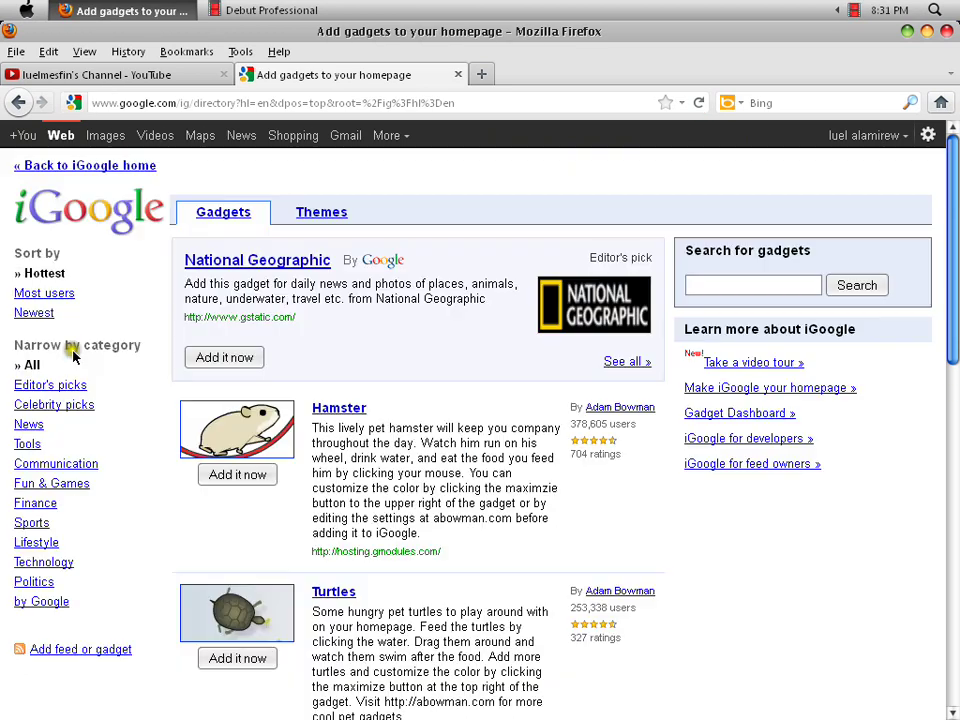
scroll(364, 452, "down", 3)
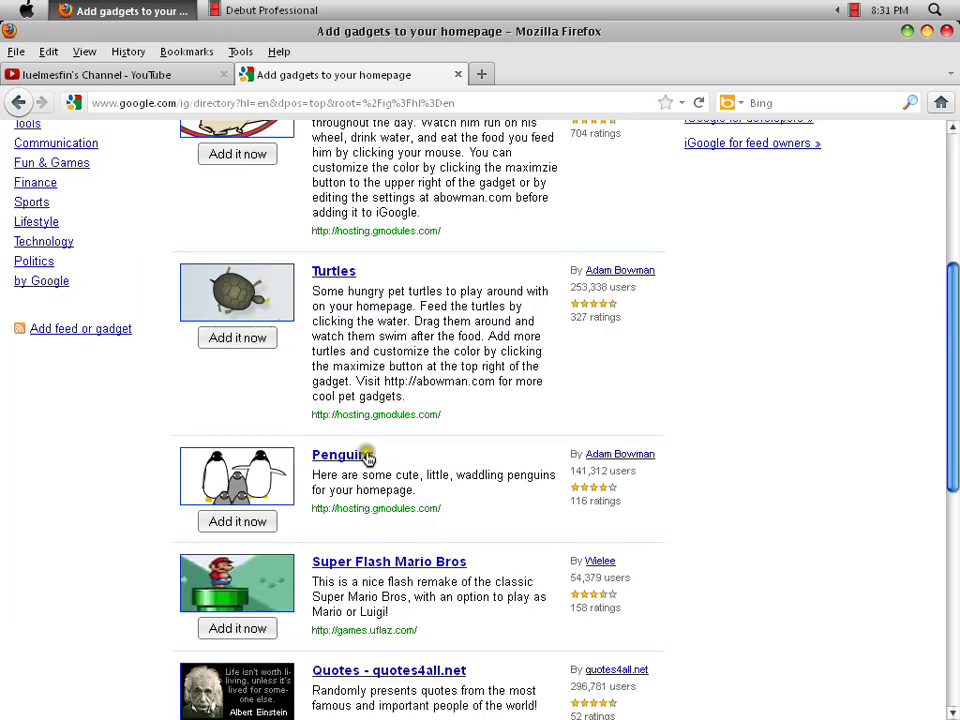
scroll(366, 455, "down", 3)
scroll(368, 457, "down", 3)
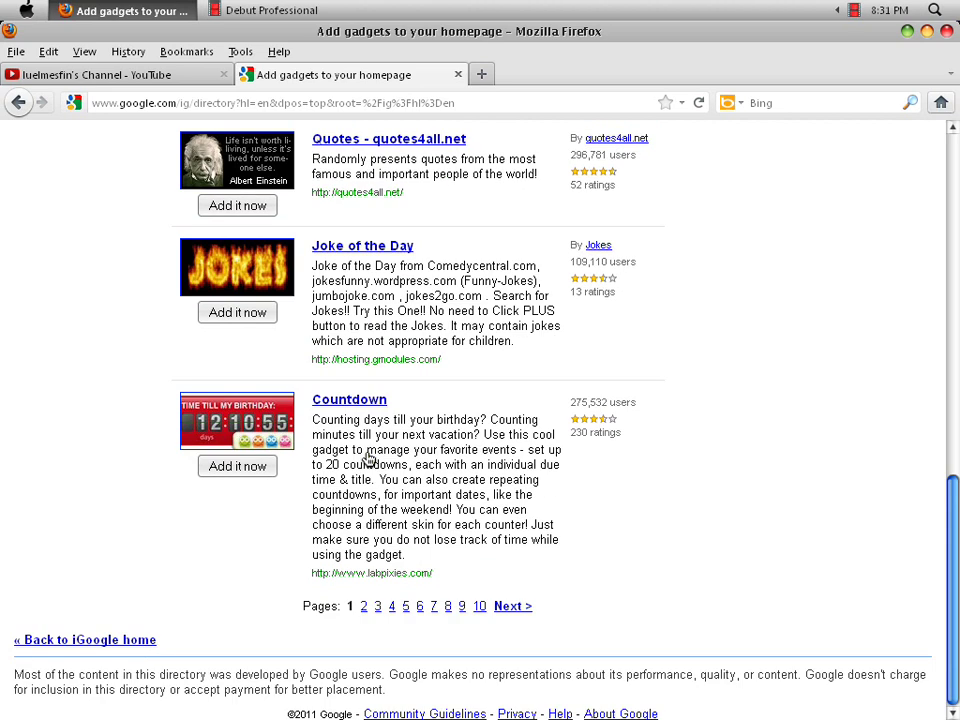
scroll(368, 457, "up", 9)
- Search the gadget directory for 'not', then for 'notes'
scroll(368, 457, "up", 3)
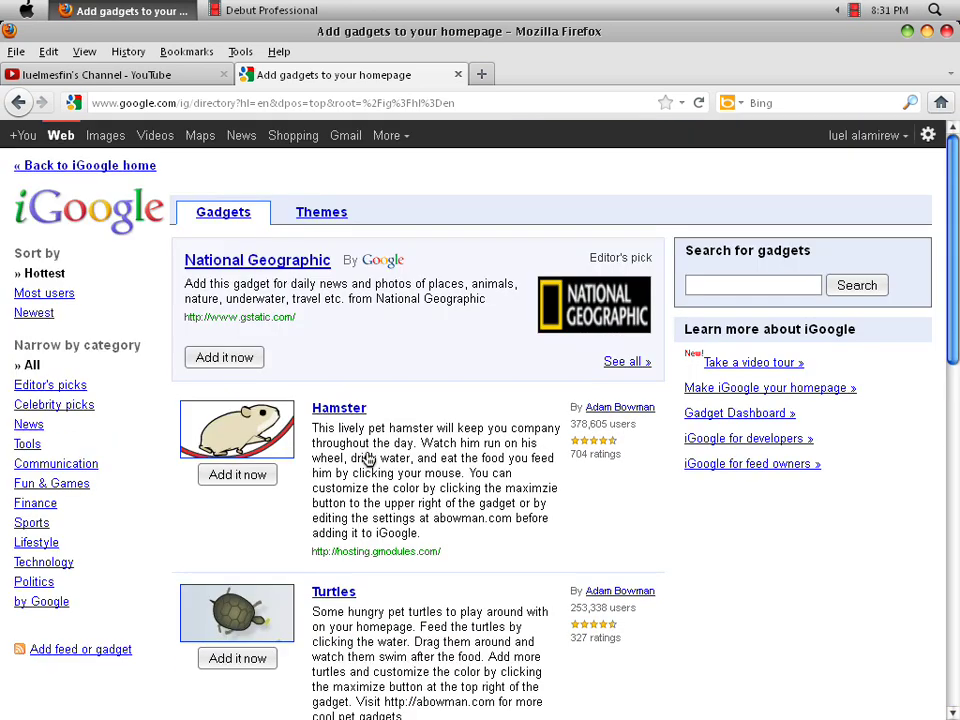
left_click(717, 285)
type("not")
key("Return")
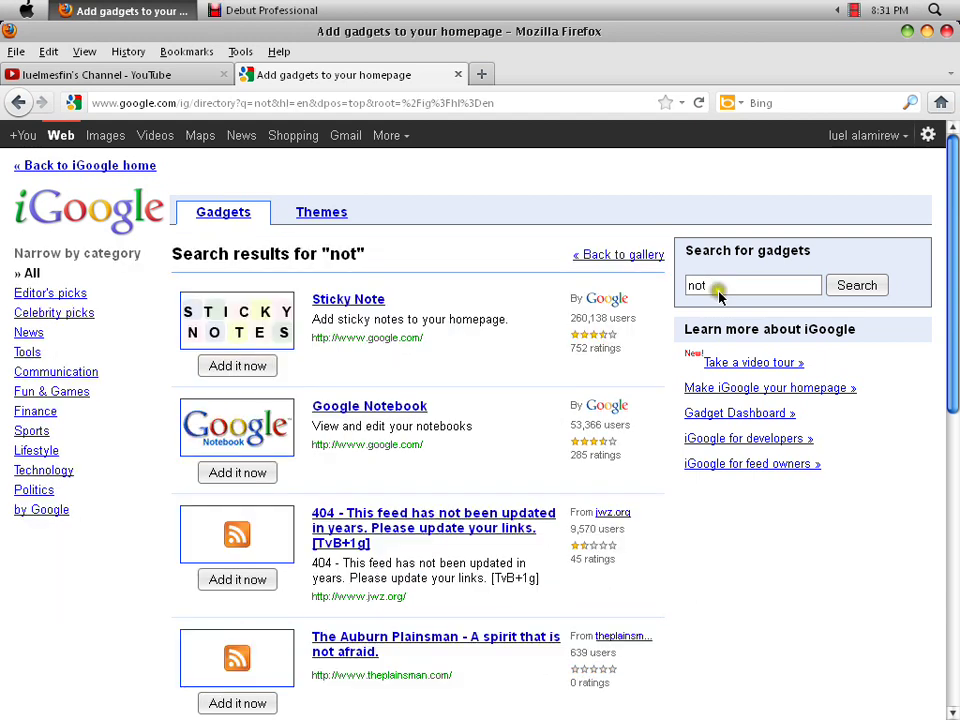
double_click(725, 269)
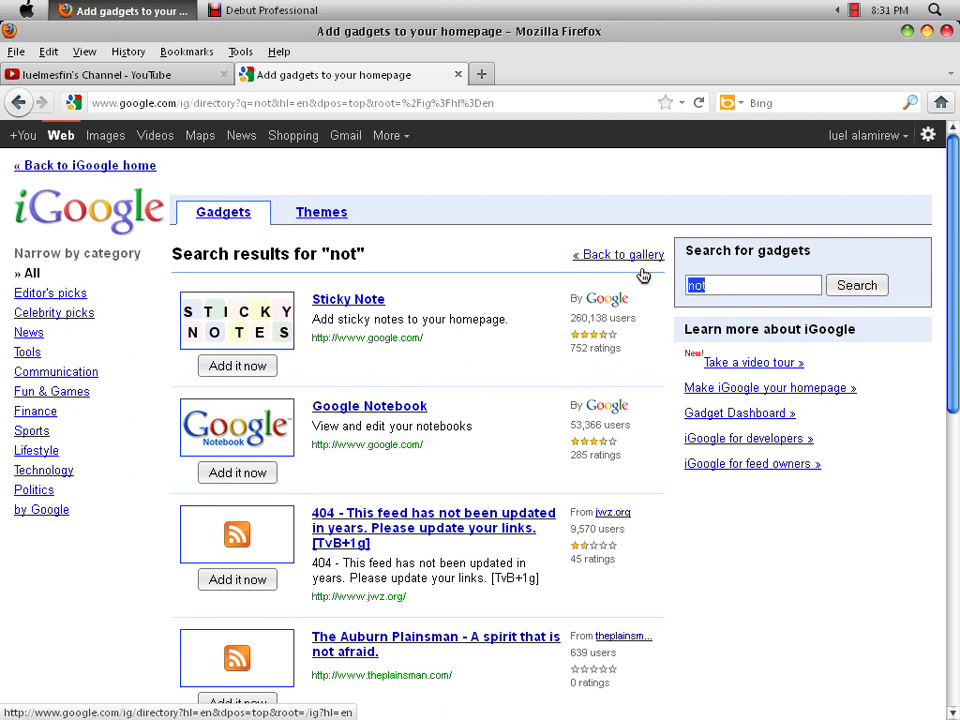
type("no")
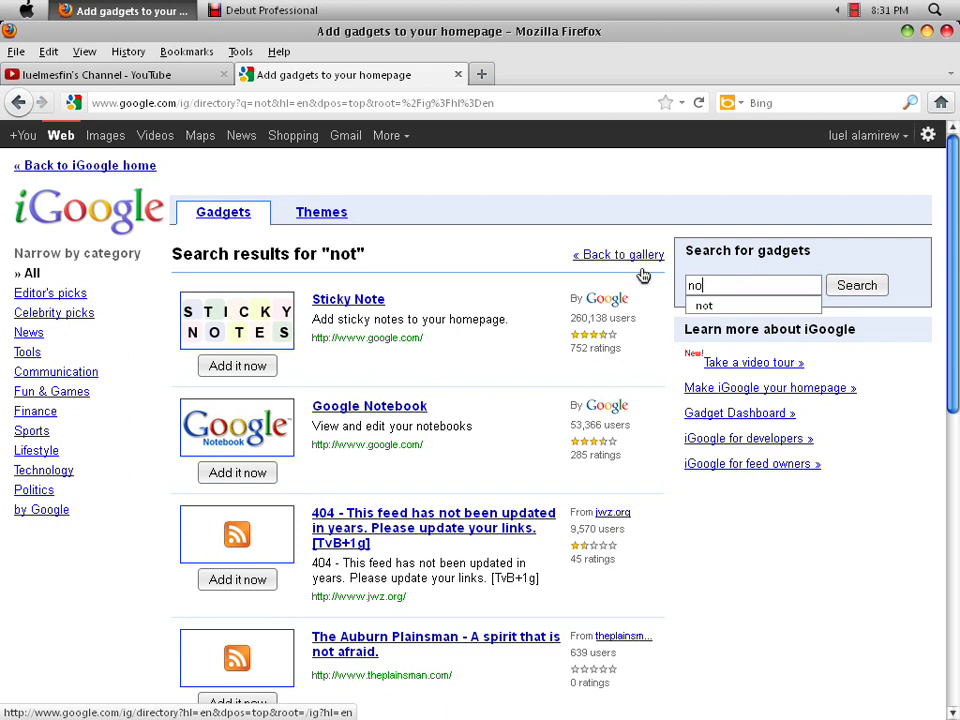
type("te")
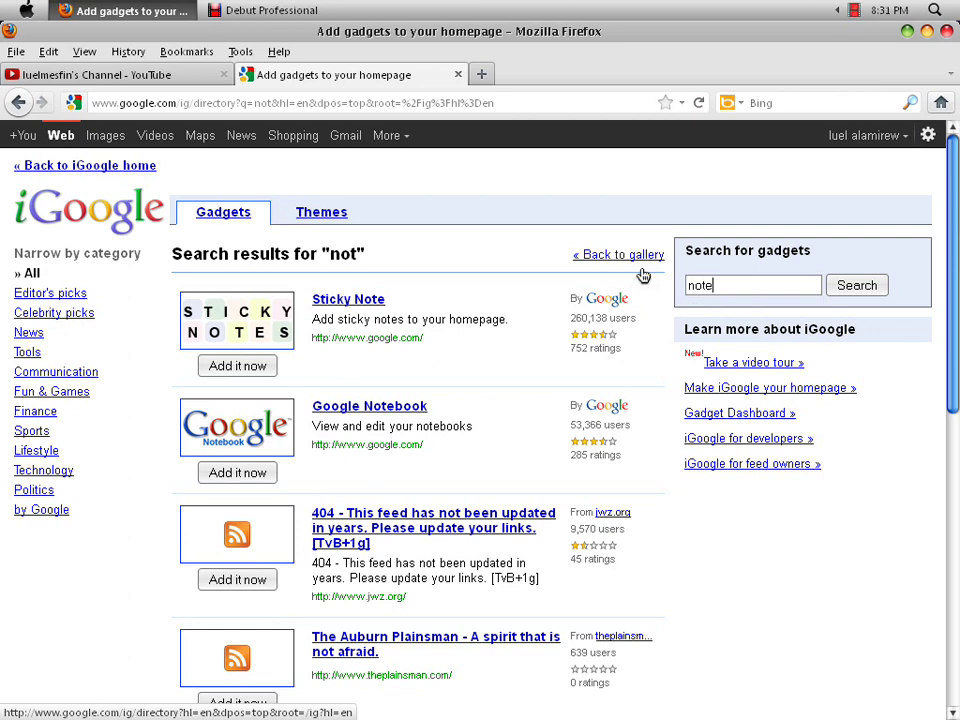
type("s")
key("Return")
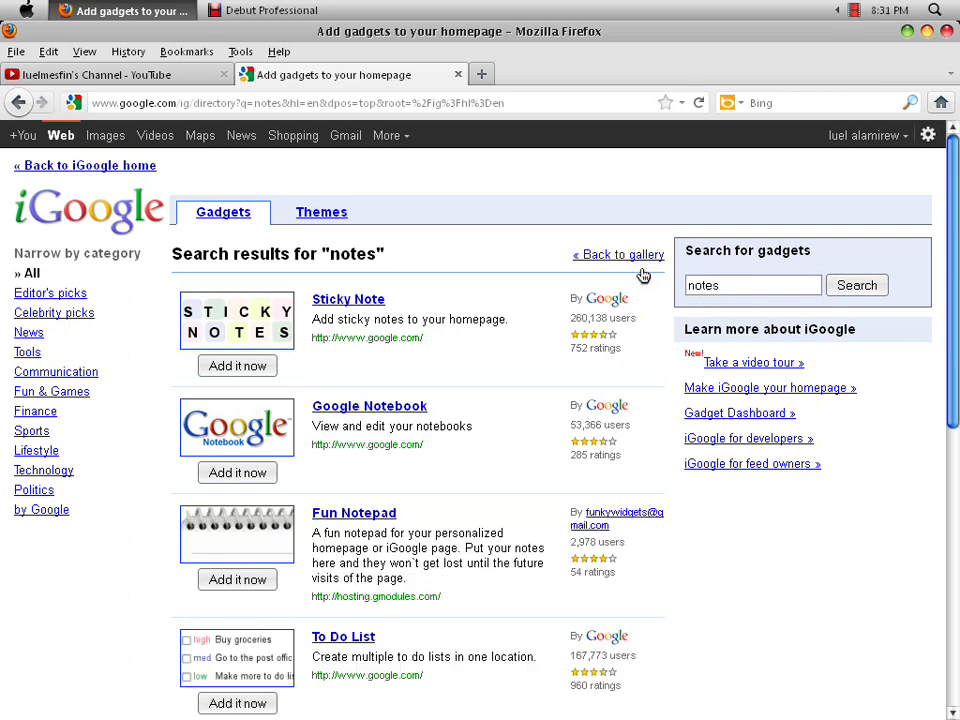
- Replace the query with 'to do list' and run the gadget search
left_click_drag(948, 160, 955, 252)
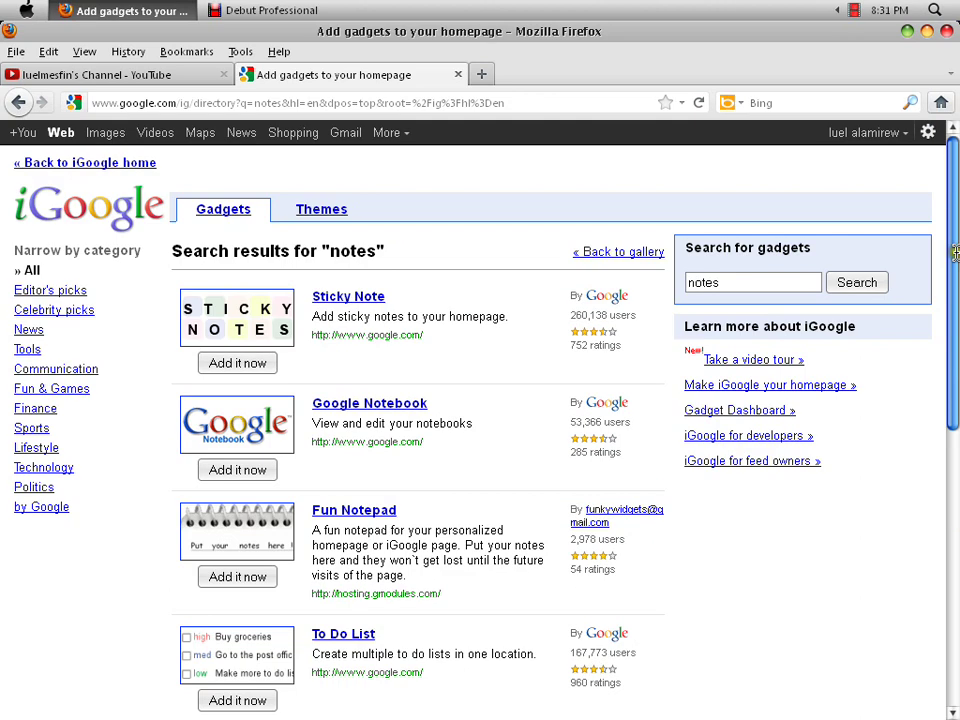
double_click(731, 288)
type("to ")
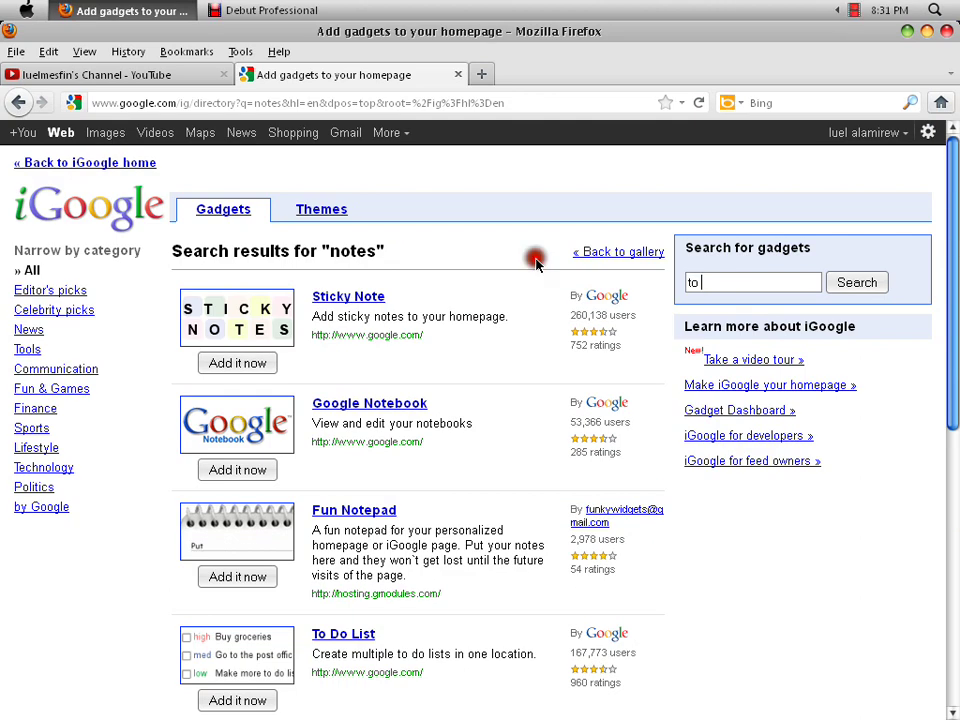
type("do")
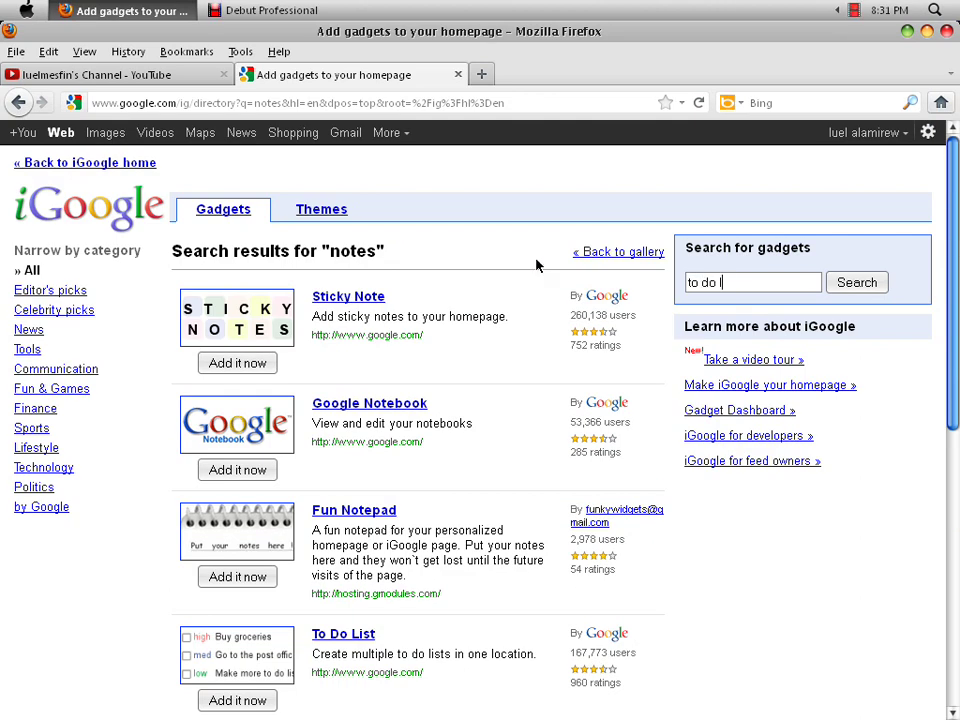
type(" list")
key("Return")
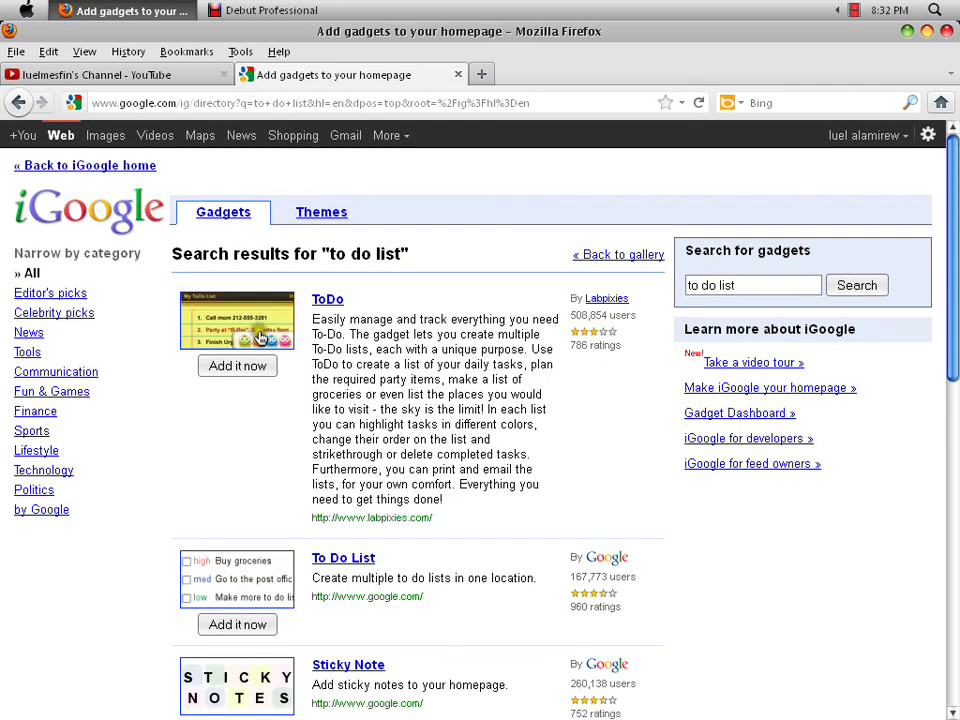
- Add the ToDo gadget, view its detail page, and return to the iGoogle homepage
left_click(238, 366)
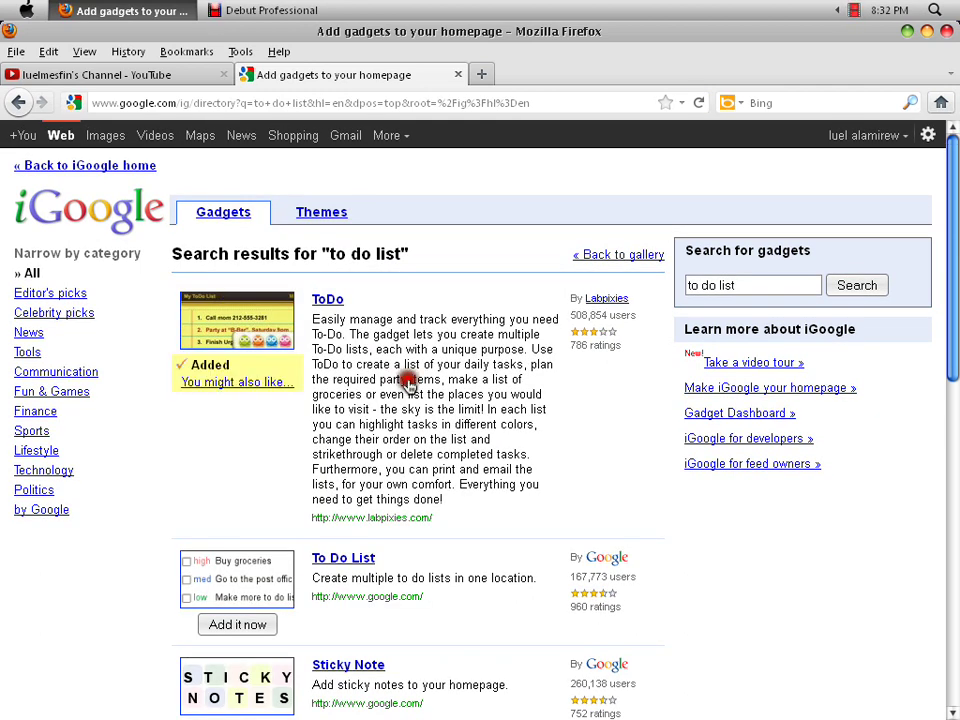
left_click(218, 320)
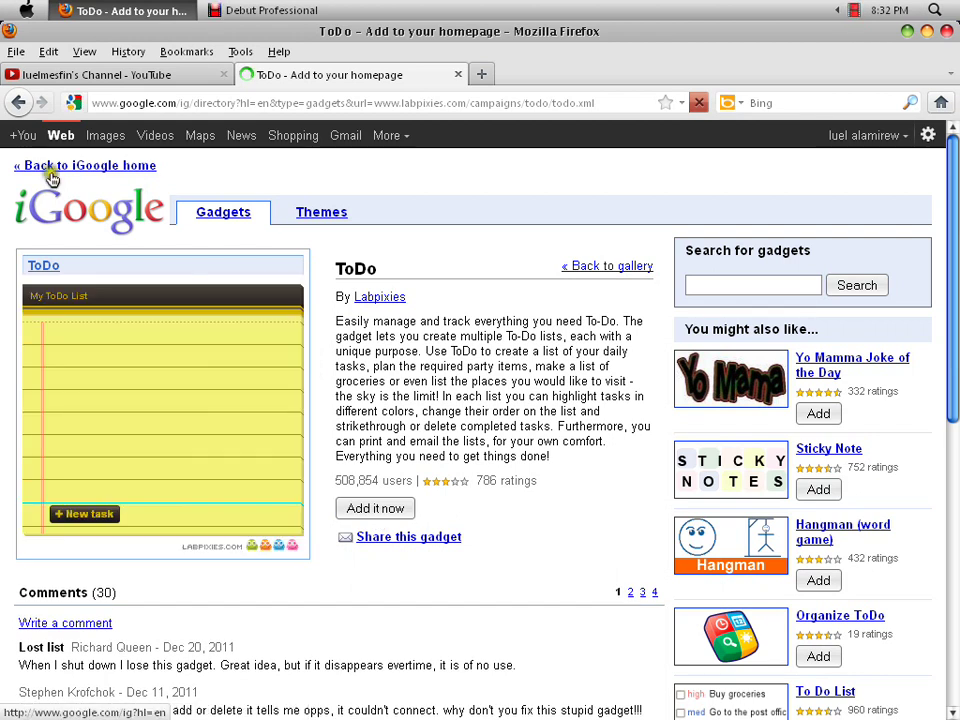
left_click(52, 170)
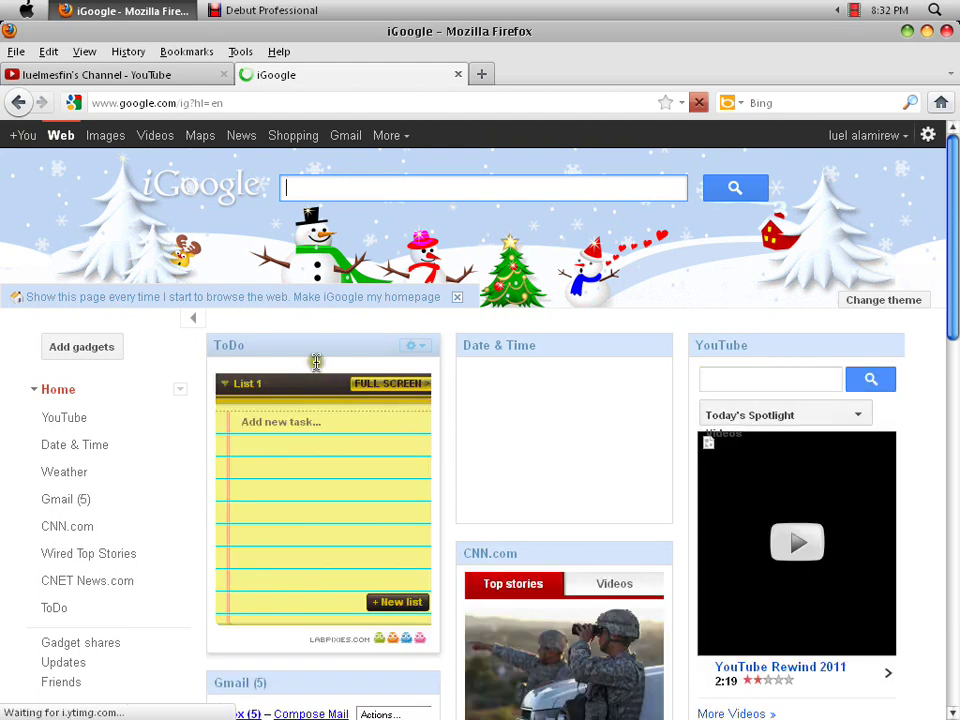
- Add a 'makeing videos' task to the ToDo list, then delete it
left_click(300, 421)
type("ho")
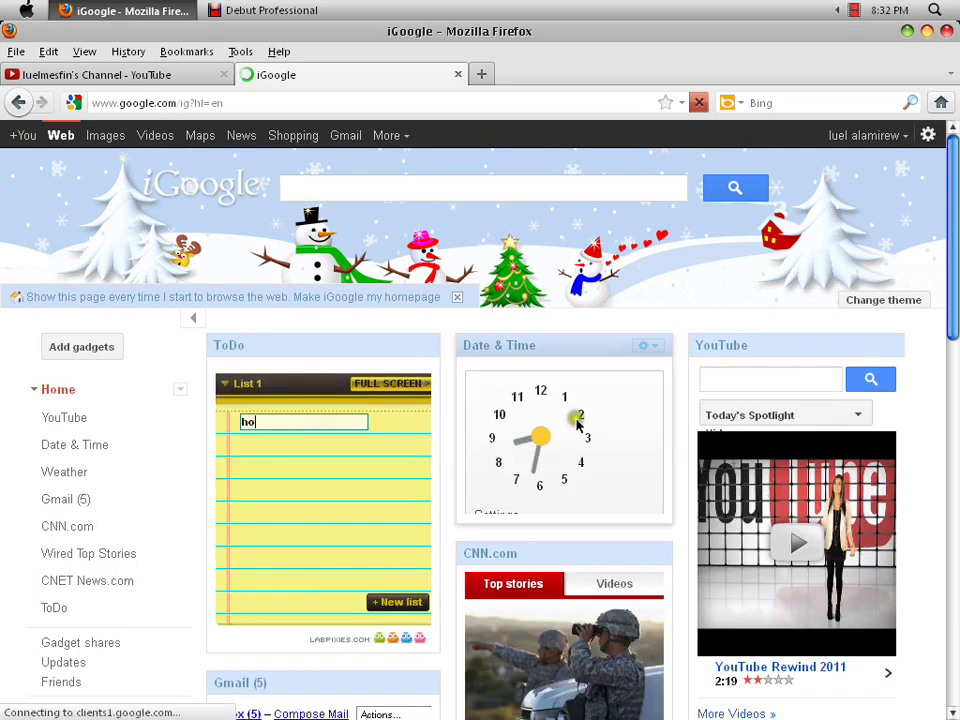
type("wq are you")
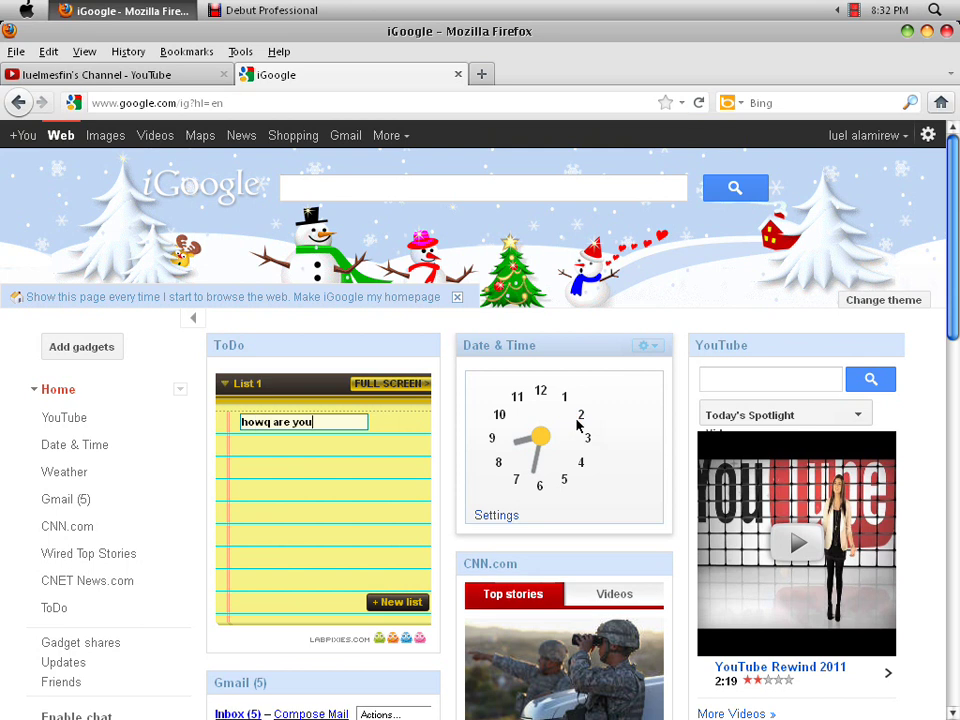
key("BackSpace")
key("BackSpace")
key("BackSpace")
key("BackSpace")
key("BackSpace")
key("BackSpace")
key("BackSpace")
key("BackSpace")
key("BackSpace")
key("BackSpace")
key("BackSpace")
key("BackSpace")
type("makeing")
type("videos")
key("Return")
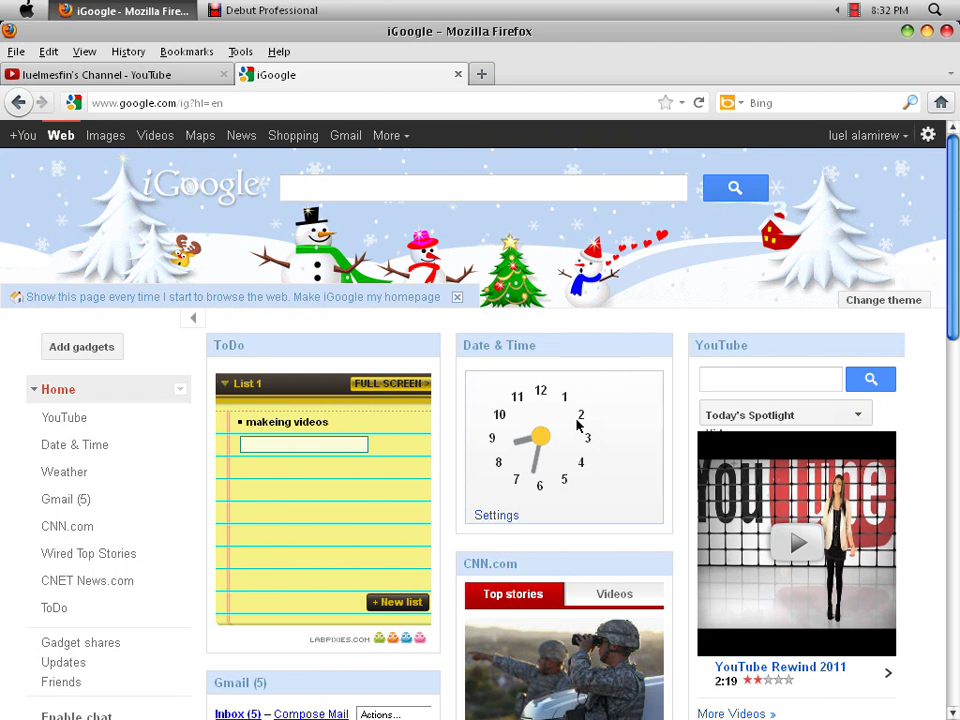
left_click(327, 424)
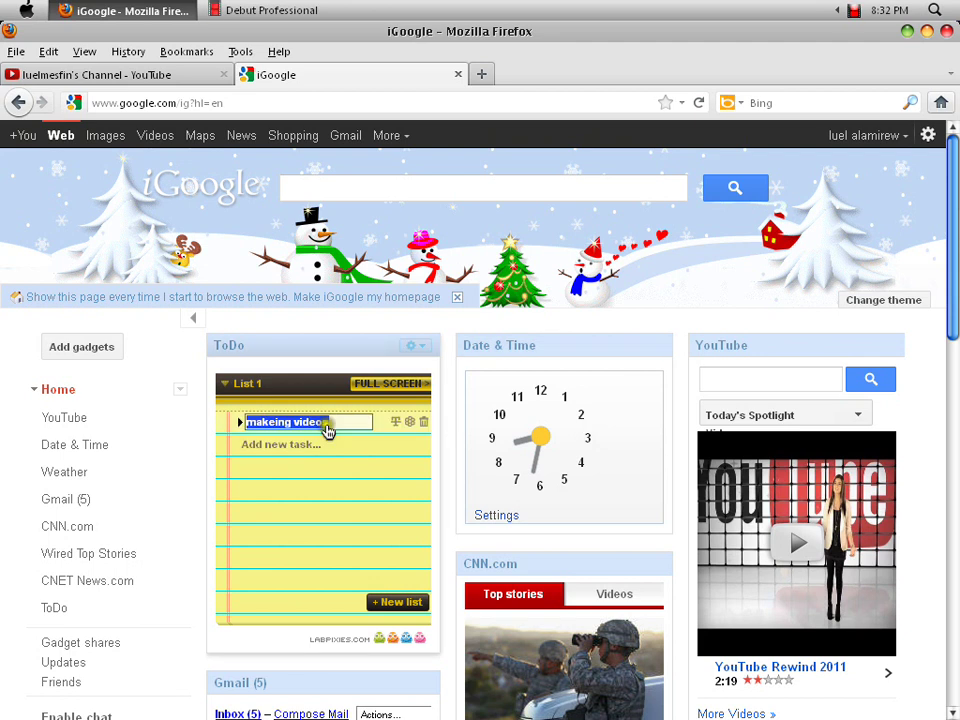
left_click(425, 425)
left_click(505, 384)
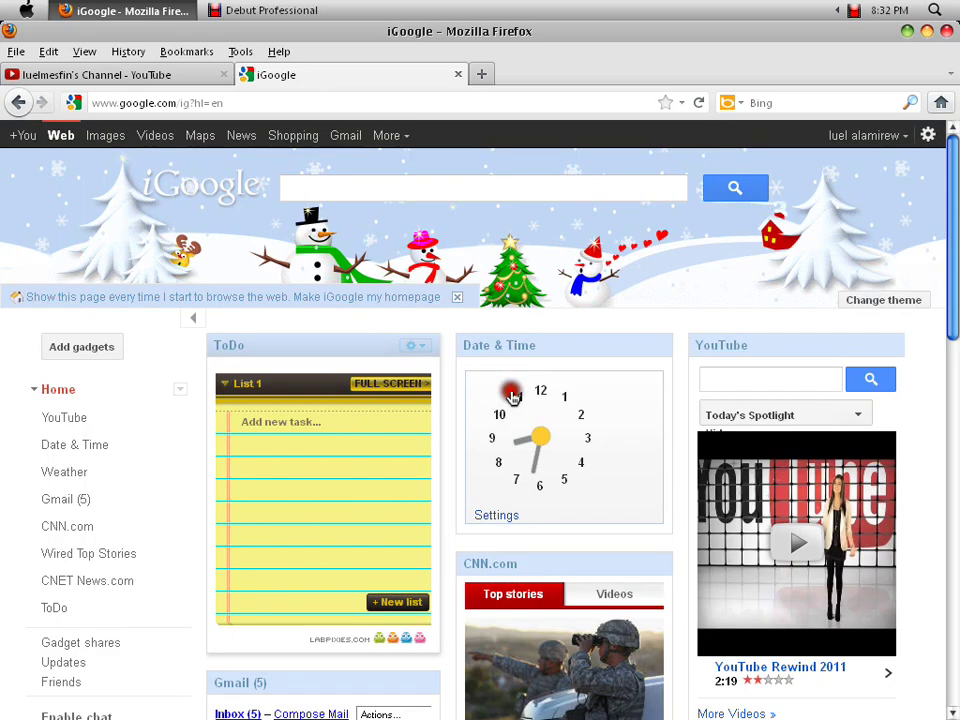
- View the ToDo gadget full-size, return home, and open the gadget directory
left_click(397, 385)
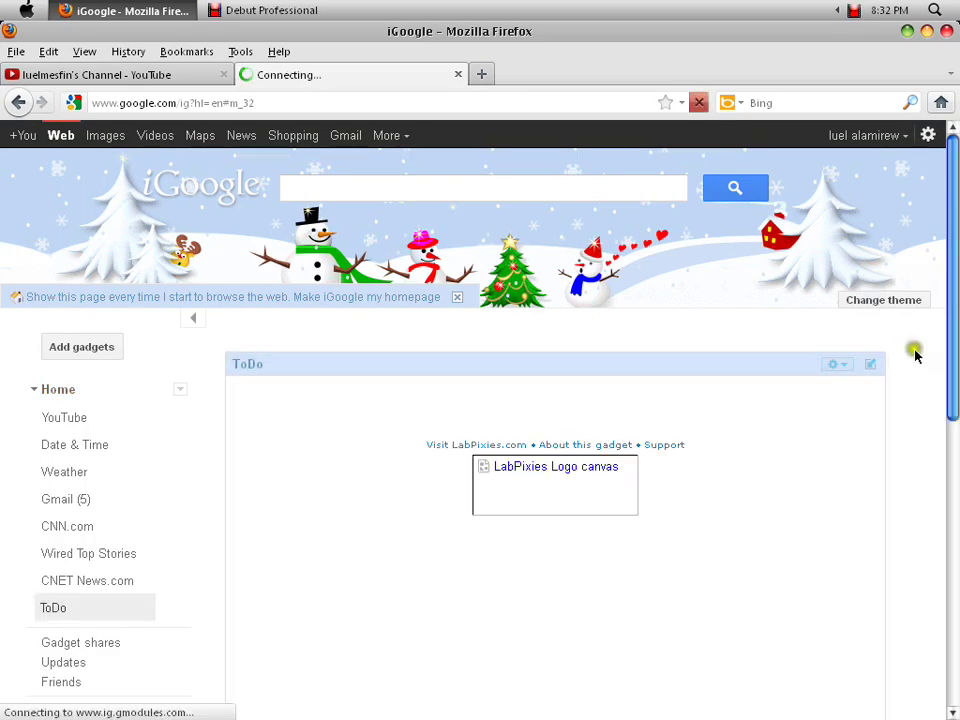
left_click_drag(952, 380, 955, 457)
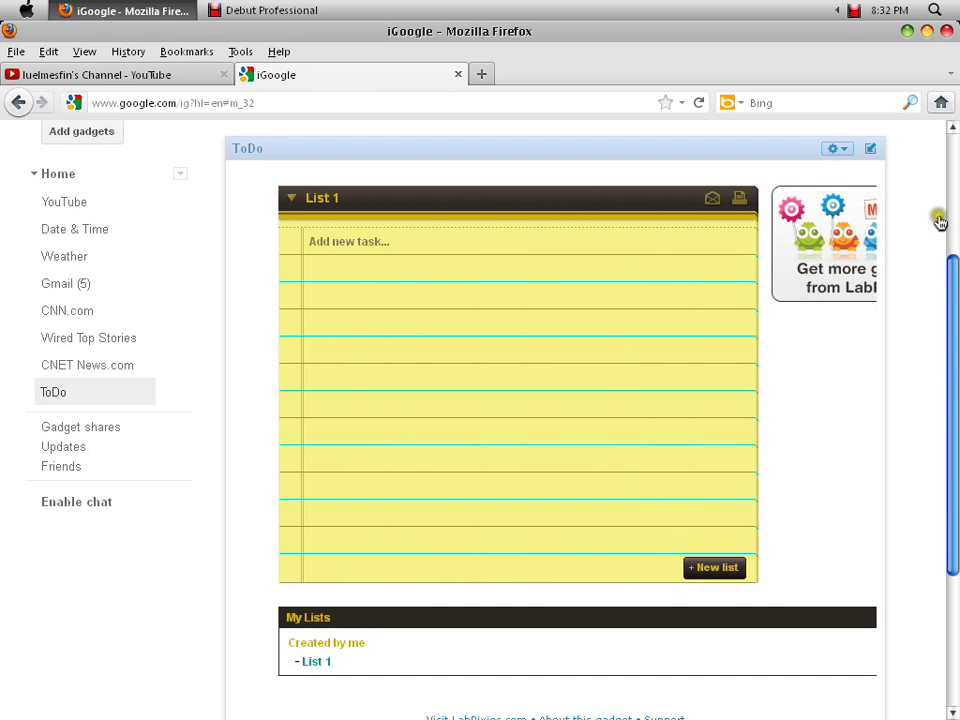
left_click(870, 148)
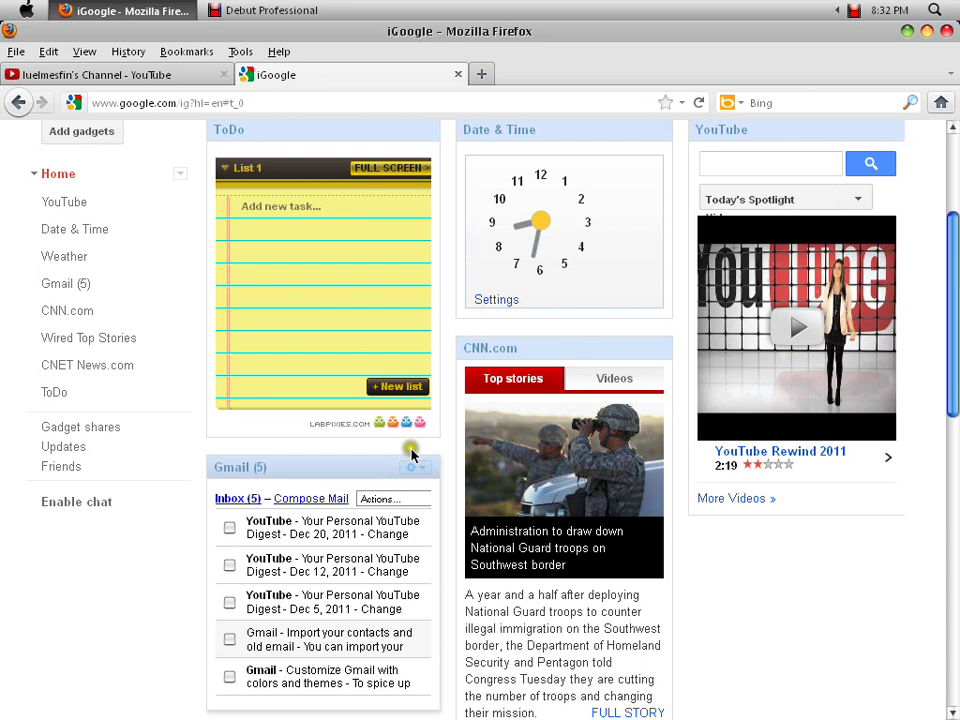
left_click(55, 125)
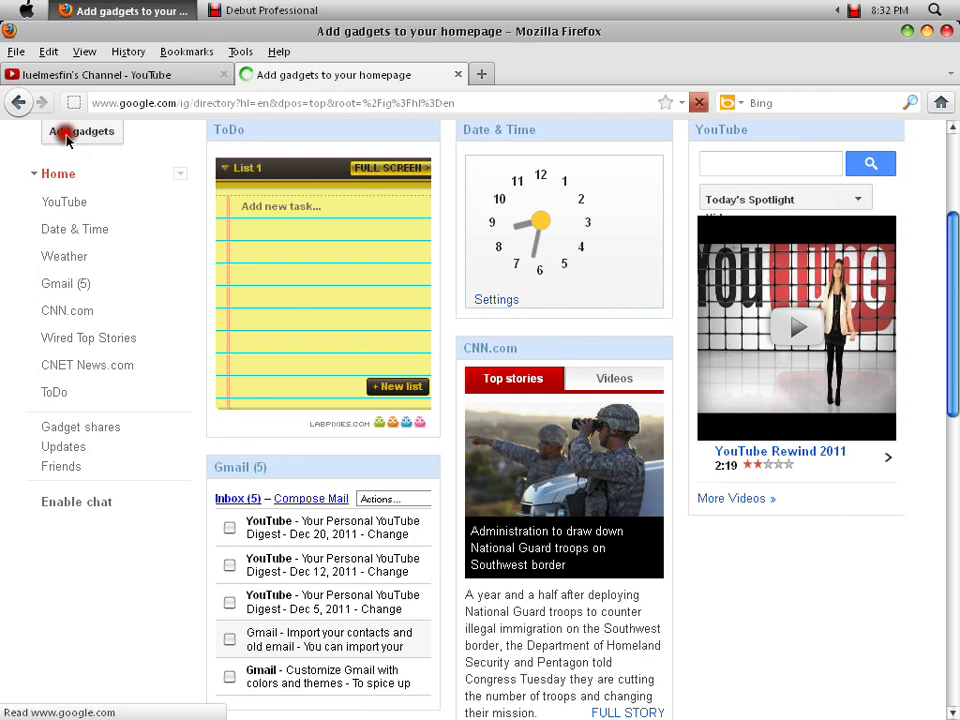
- Browse the gadget directory through pages 2 and 3
scroll(514, 407, "down", 2)
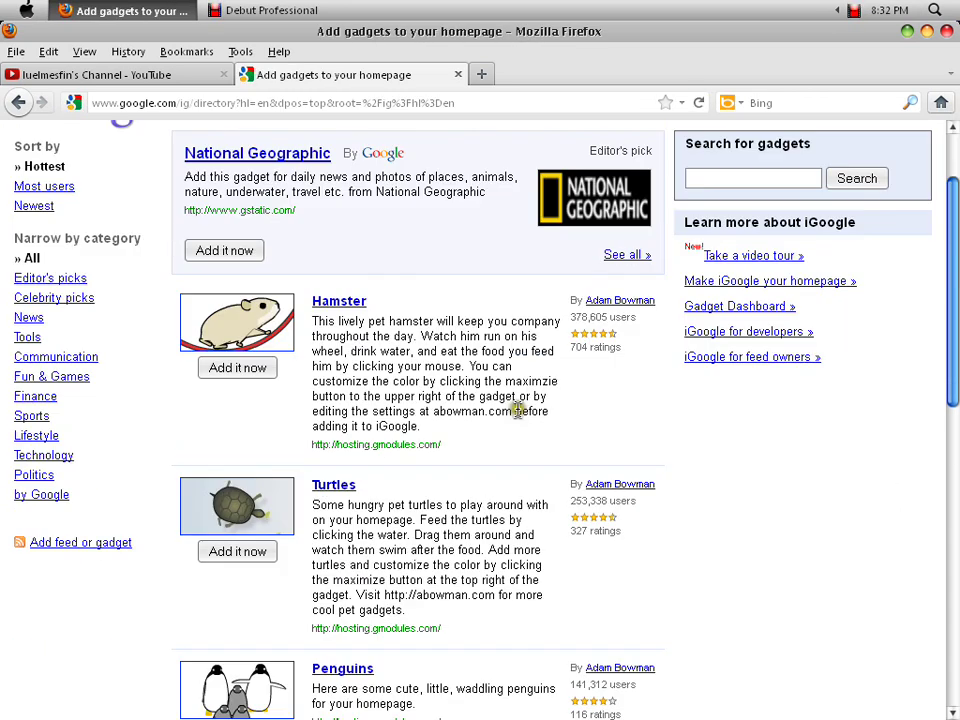
scroll(517, 410, "down", 15)
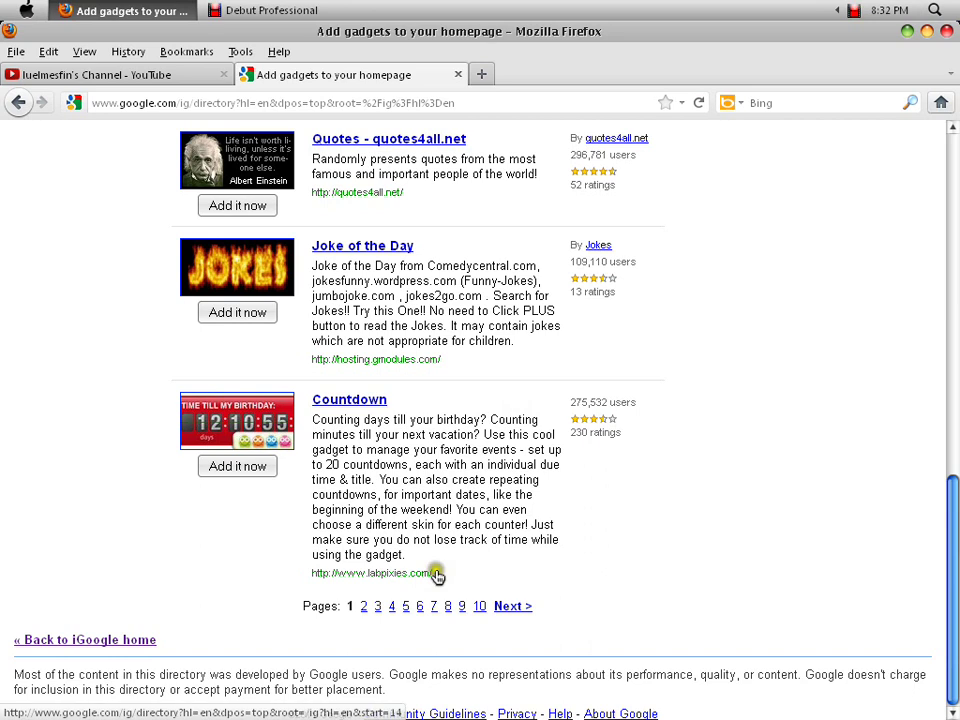
left_click(366, 606)
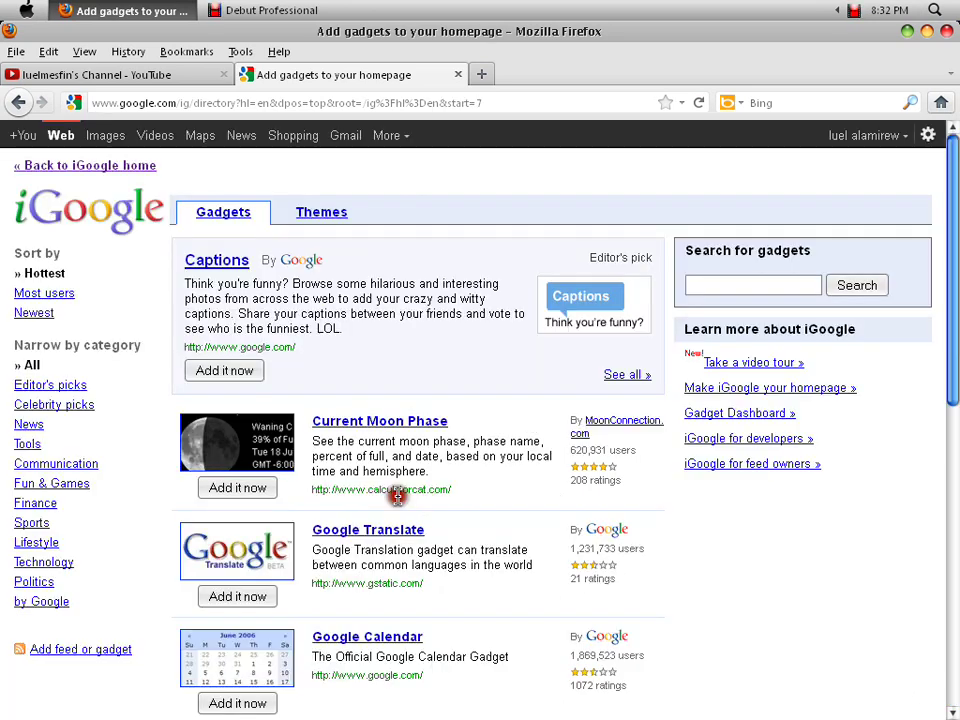
scroll(397, 497, "down", 2)
scroll(397, 495, "down", 1)
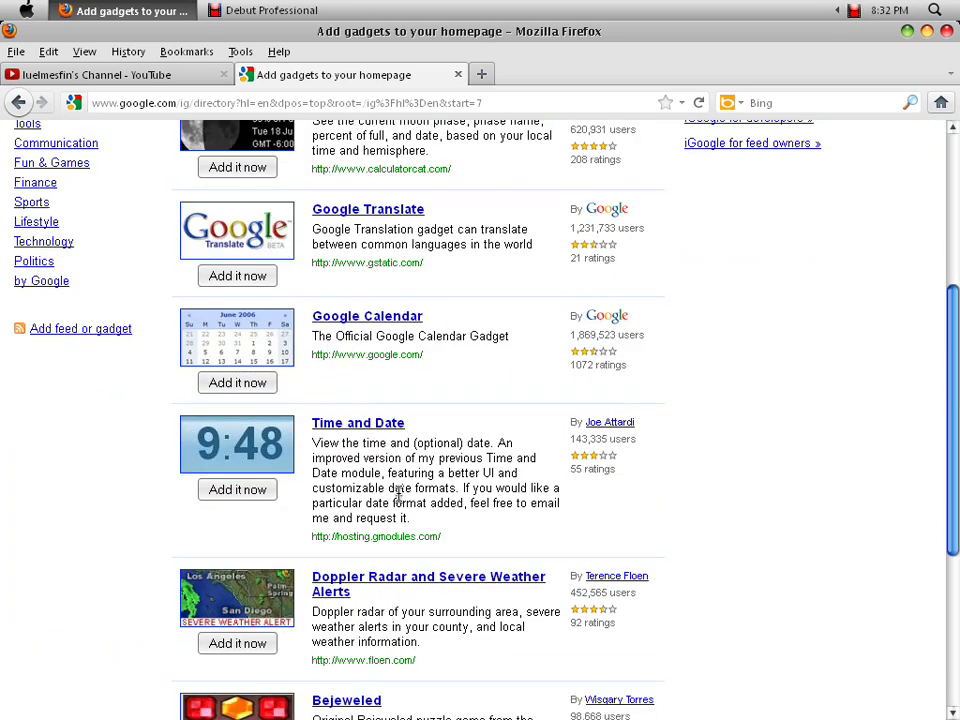
scroll(397, 495, "down", 3)
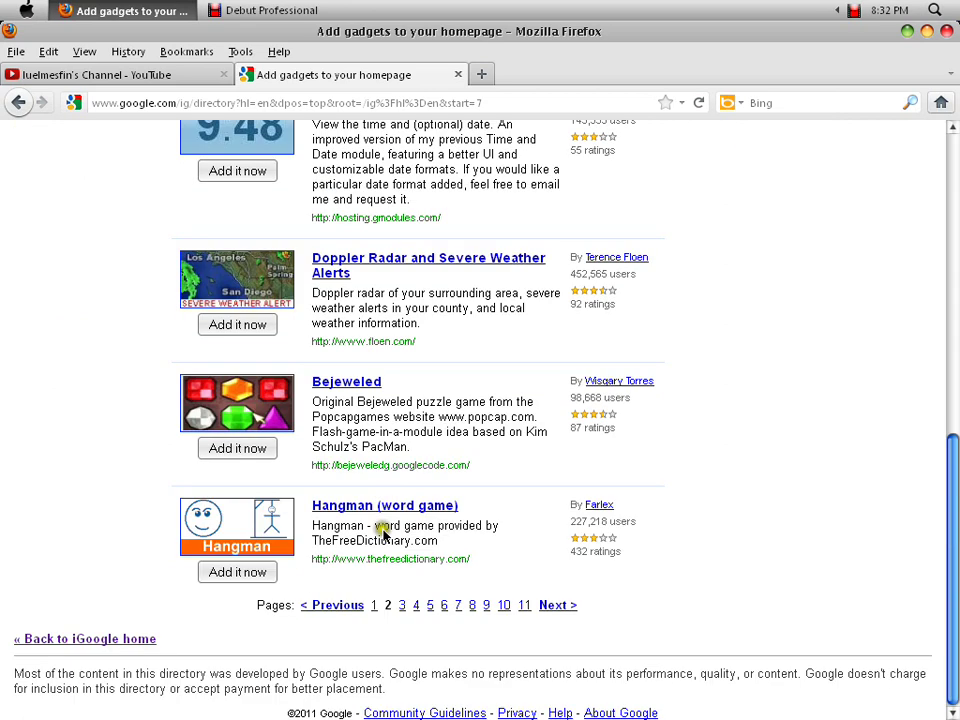
left_click(402, 603)
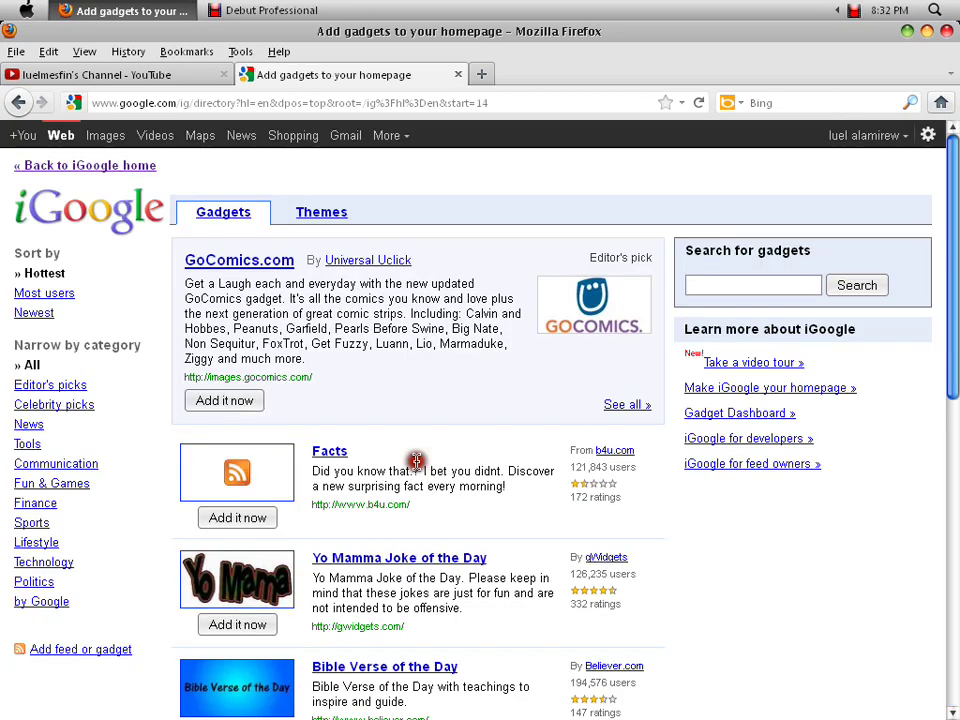
- Go to page 4 and open the Facebook for iGoogle gadget's details
scroll(405, 468, "down", 2)
scroll(405, 468, "down", 3)
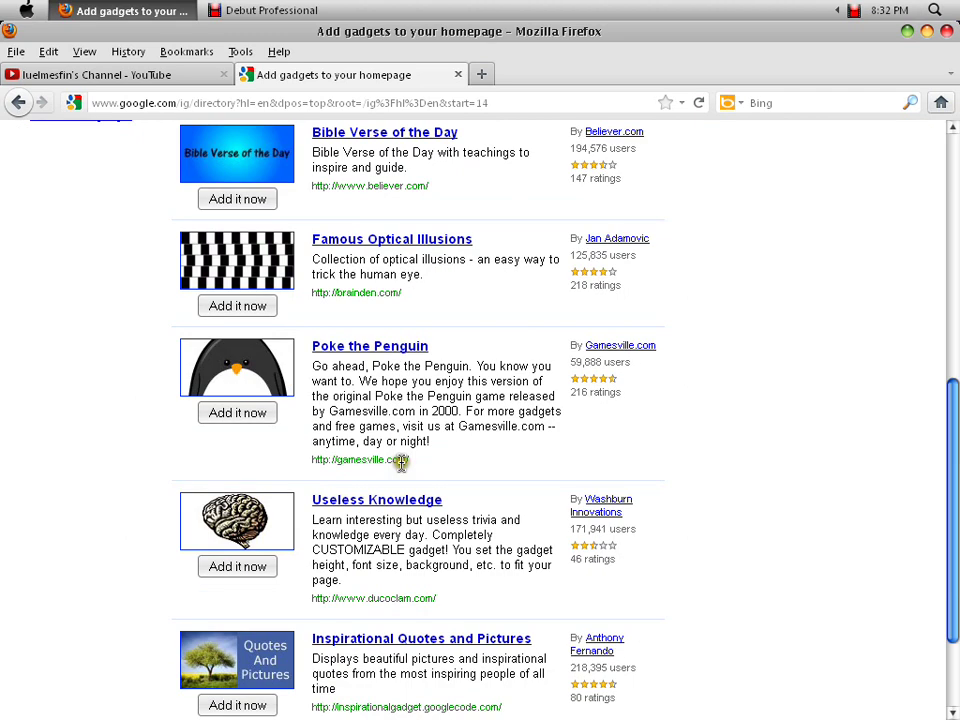
scroll(399, 461, "down", 2)
left_click(407, 606)
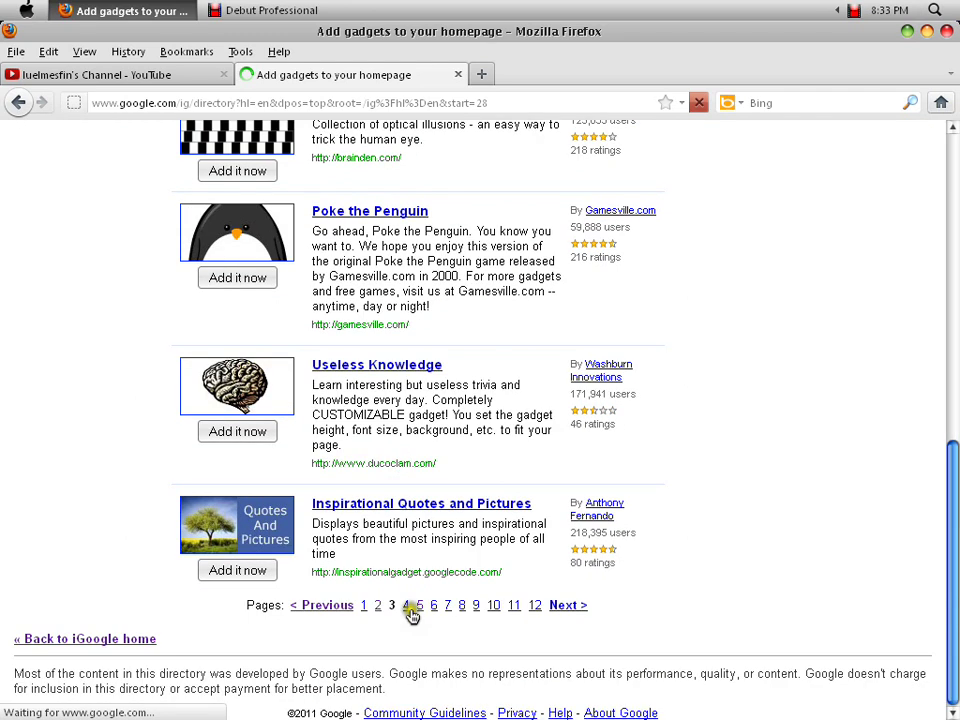
scroll(369, 392, "down", 4)
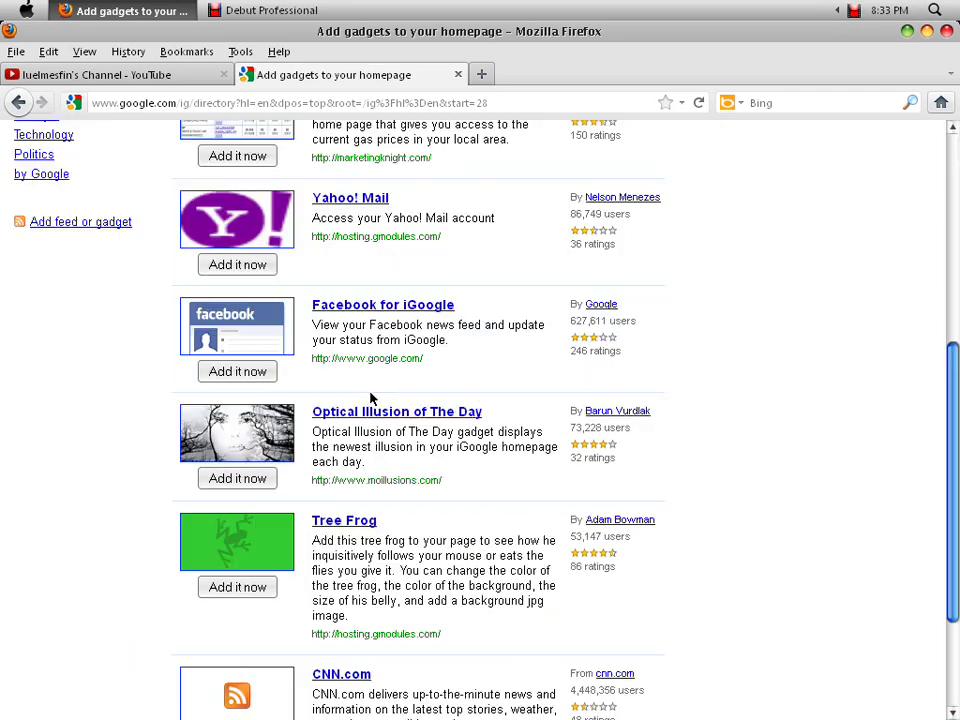
left_click(337, 283)
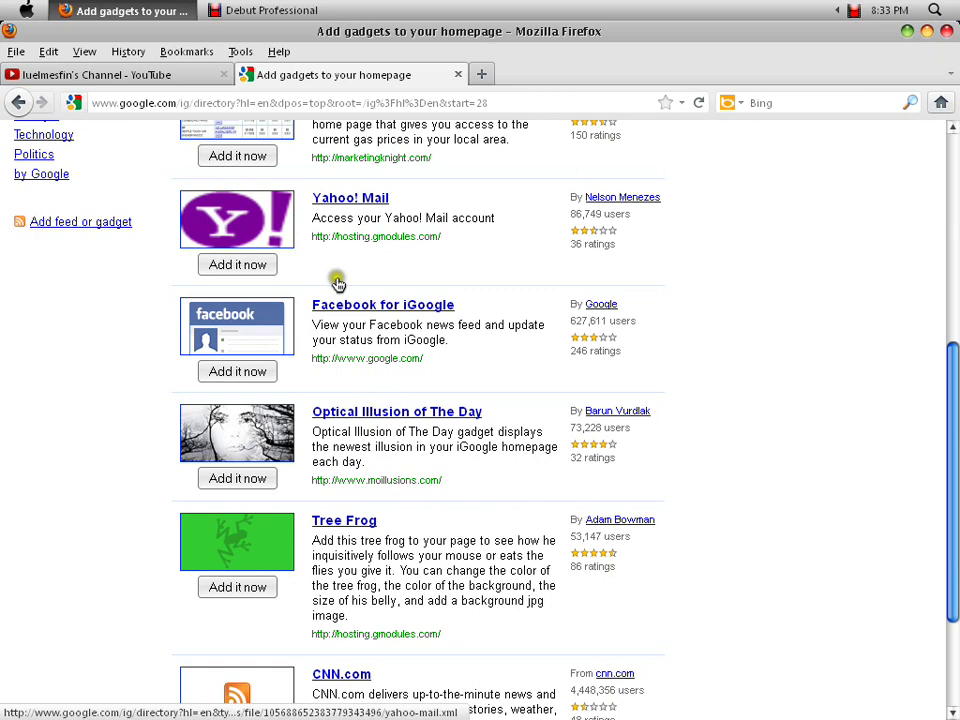
left_click(373, 303)
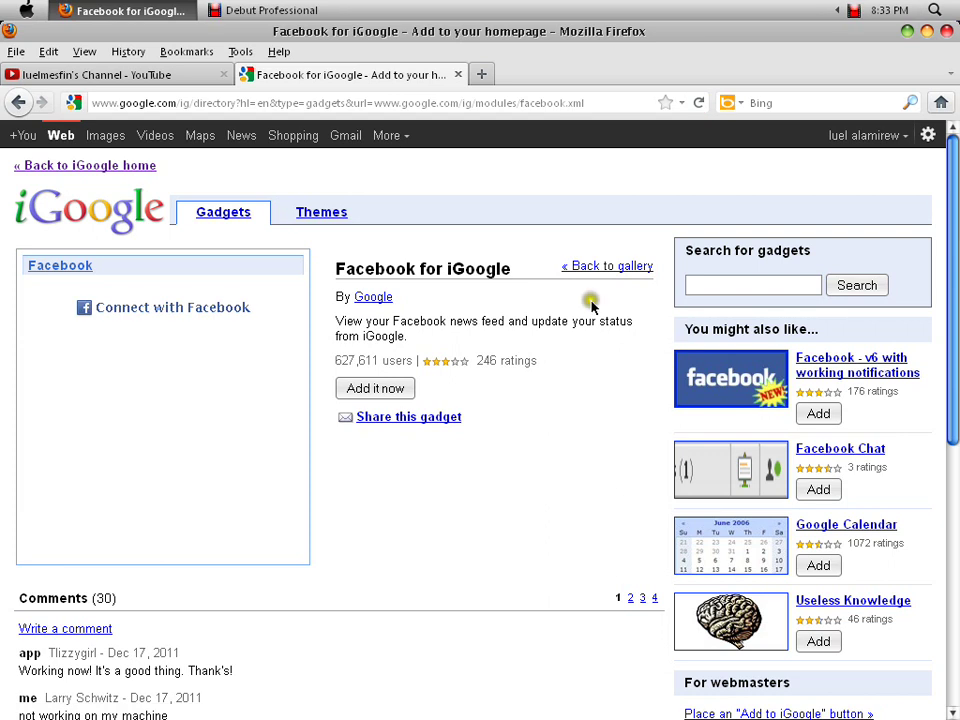
- Add Facebook for iGoogle, go back to the homepage, and start Connect with Facebook
left_click(375, 388)
left_click(245, 404)
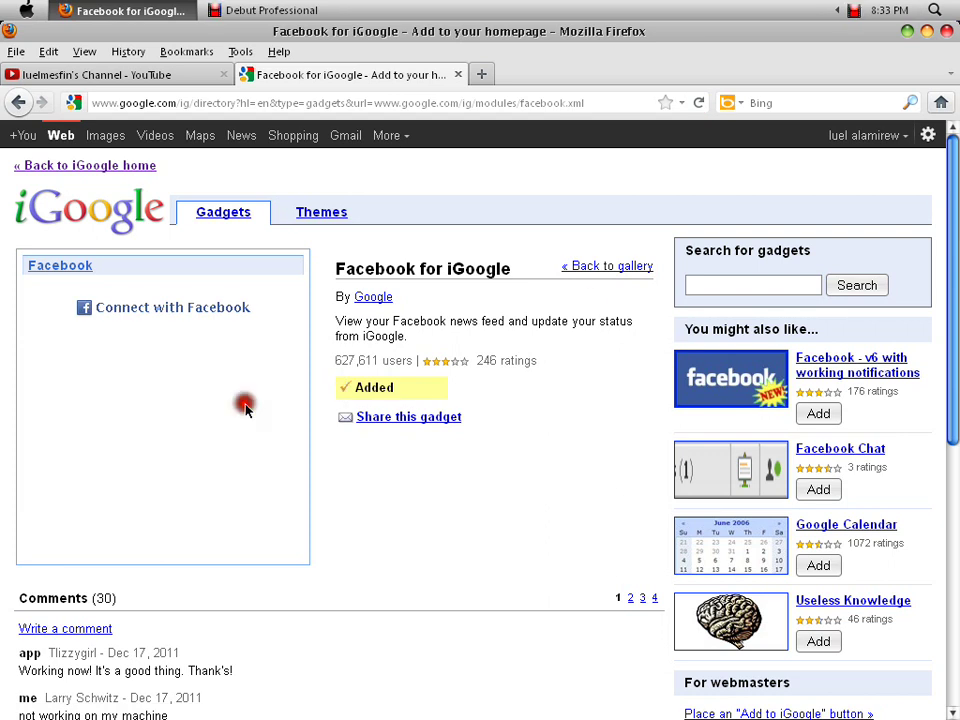
left_click(100, 166)
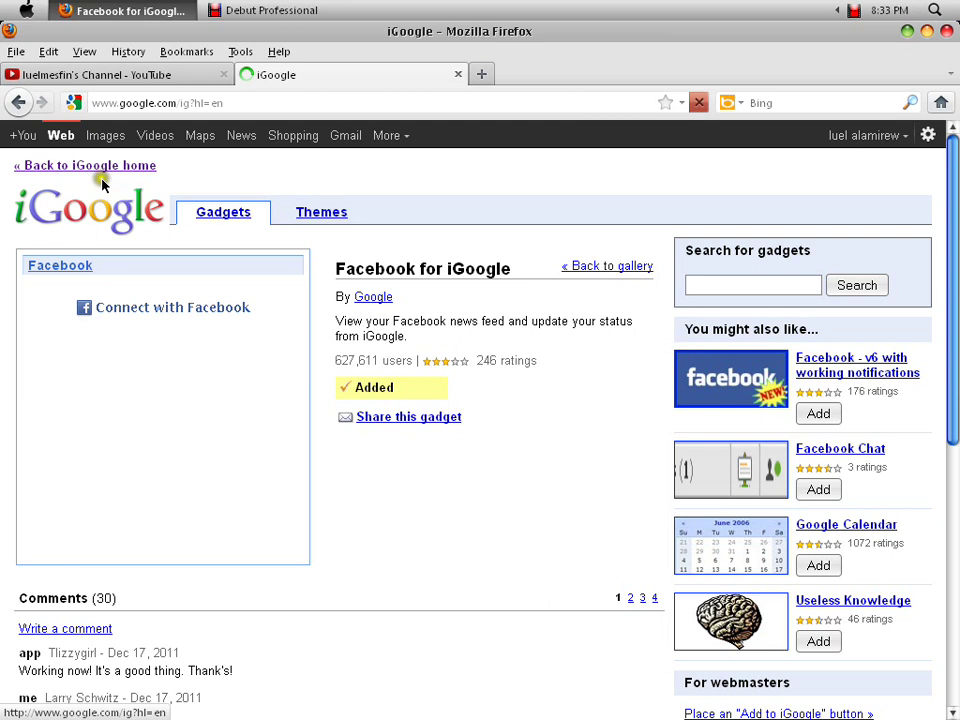
left_click(440, 350)
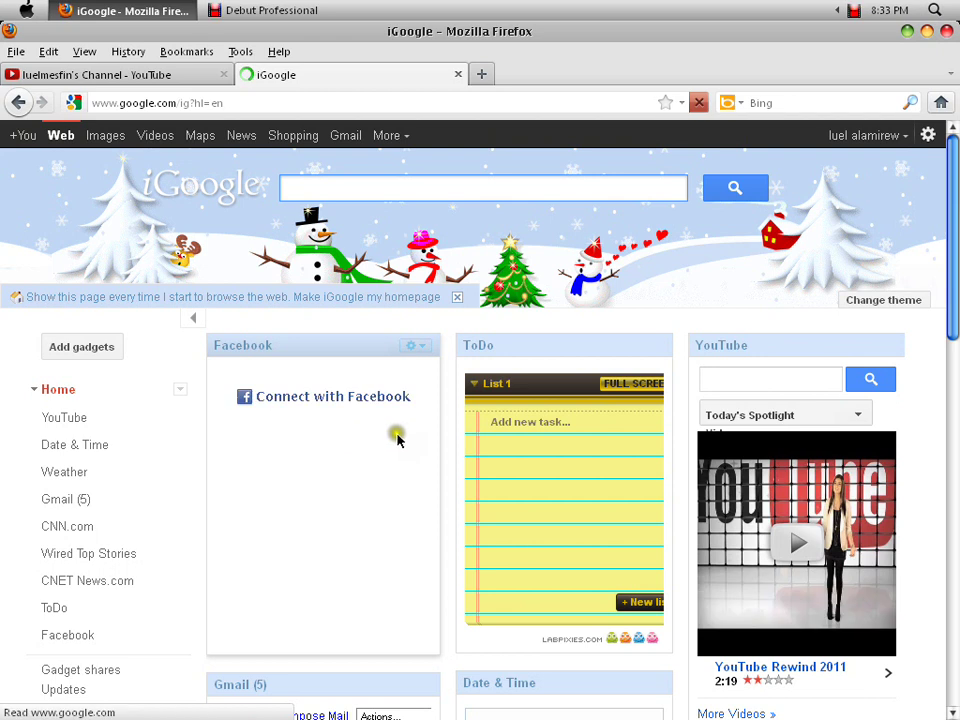
left_click(322, 399)
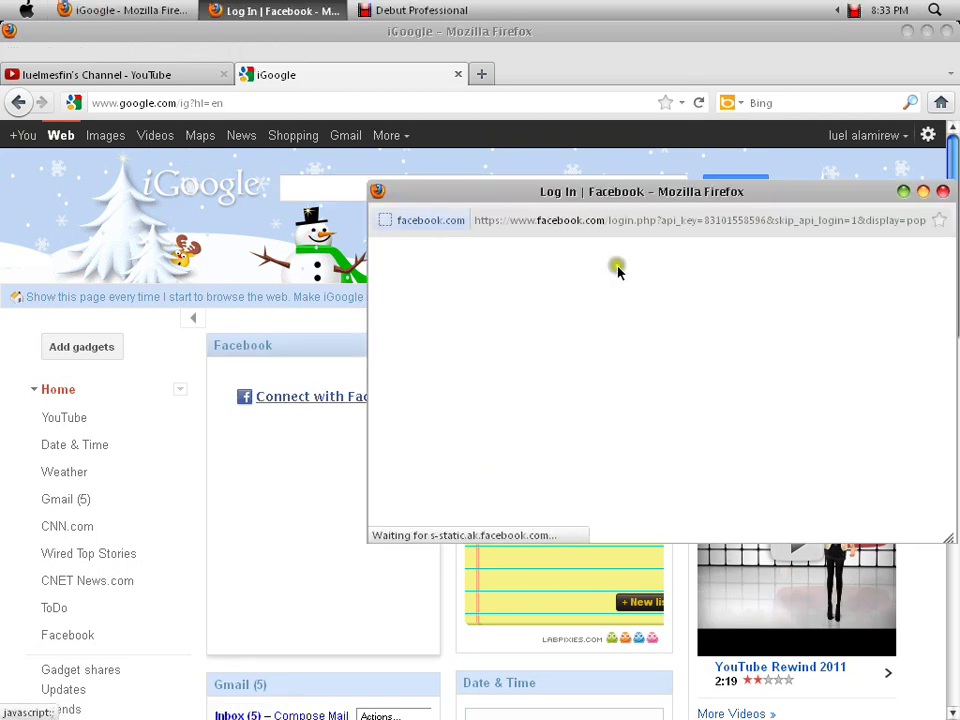
- Log in to Facebook in the pop-up with the account e-mail and password
left_click_drag(542, 200, 484, 198)
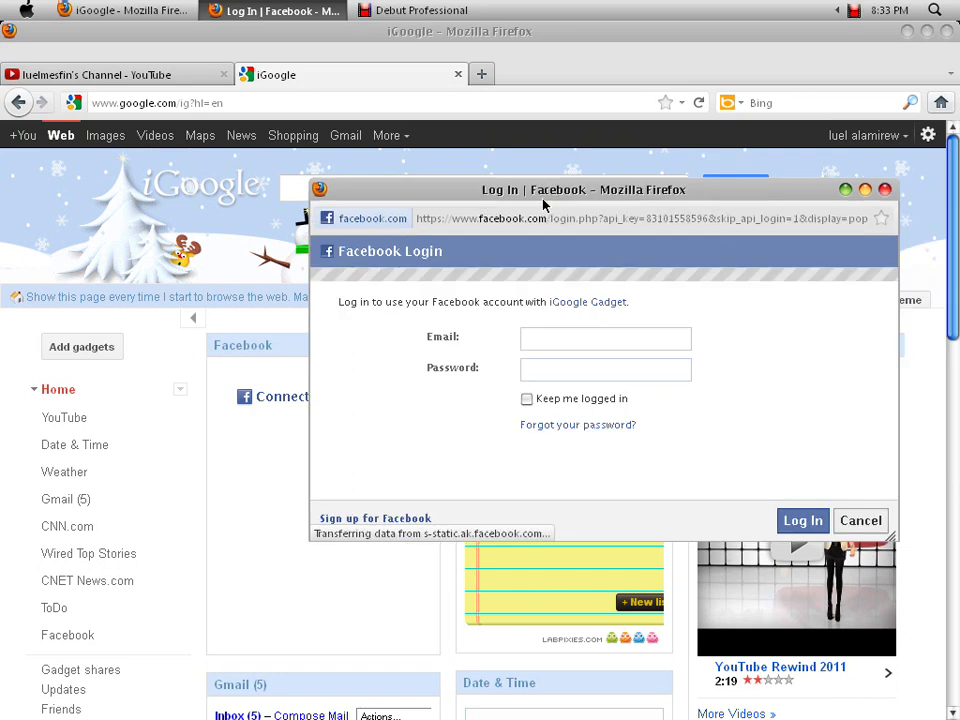
left_click(563, 342)
type("luel")
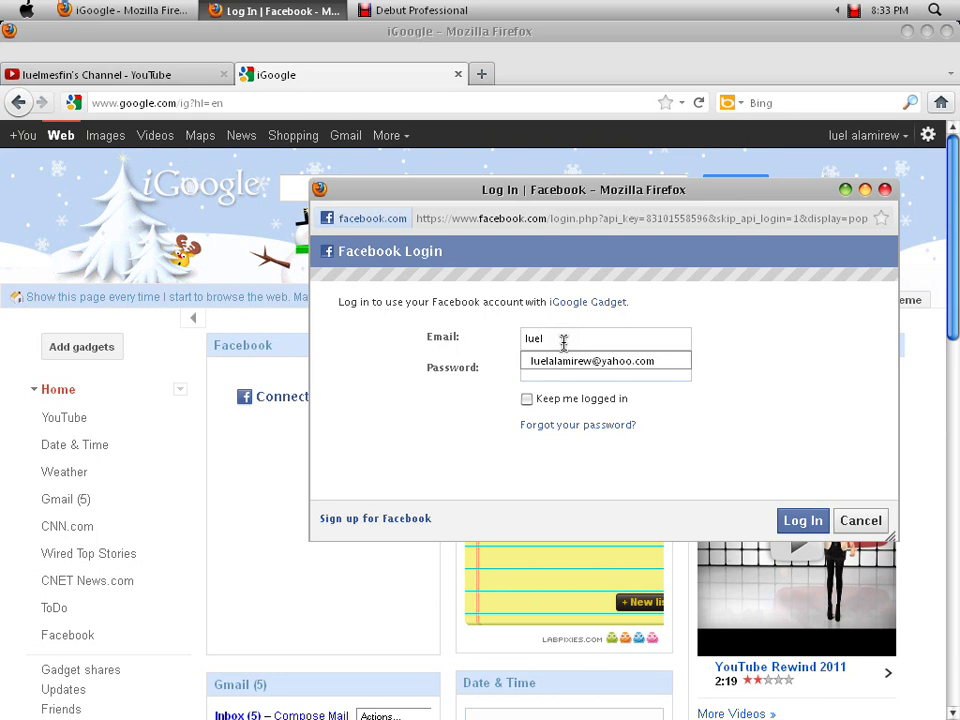
left_click(567, 360)
type("••")
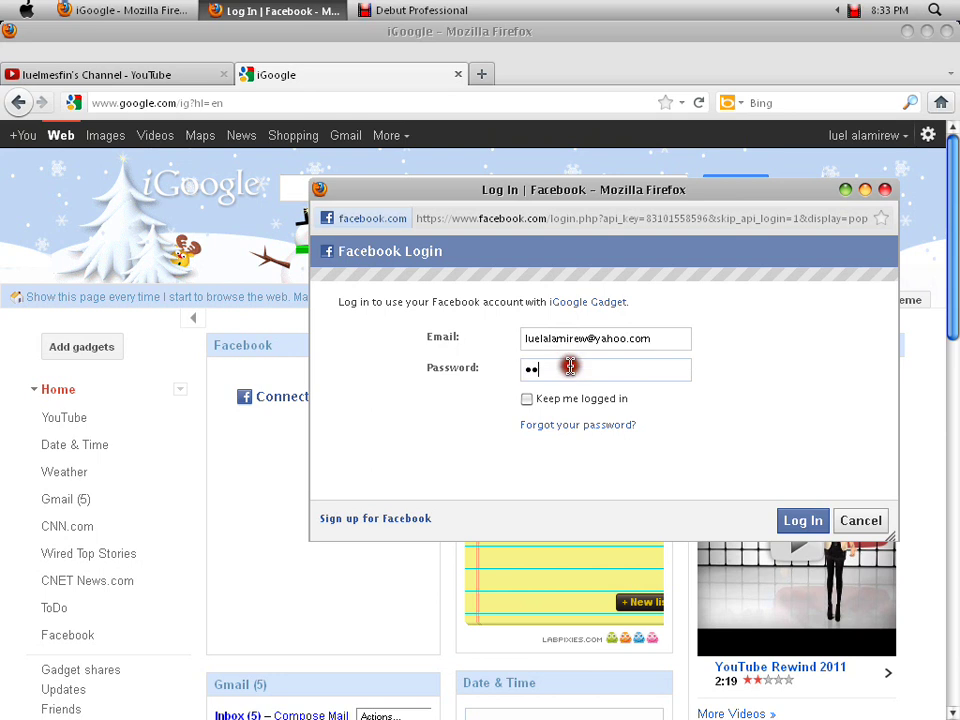
type("••••••••")
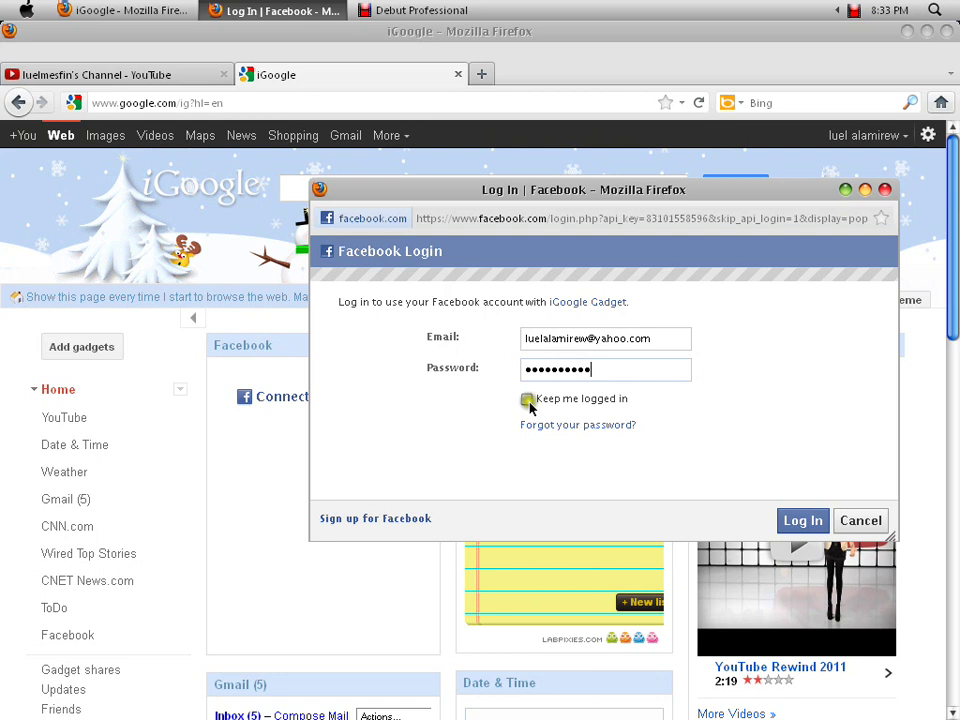
left_click(803, 520)
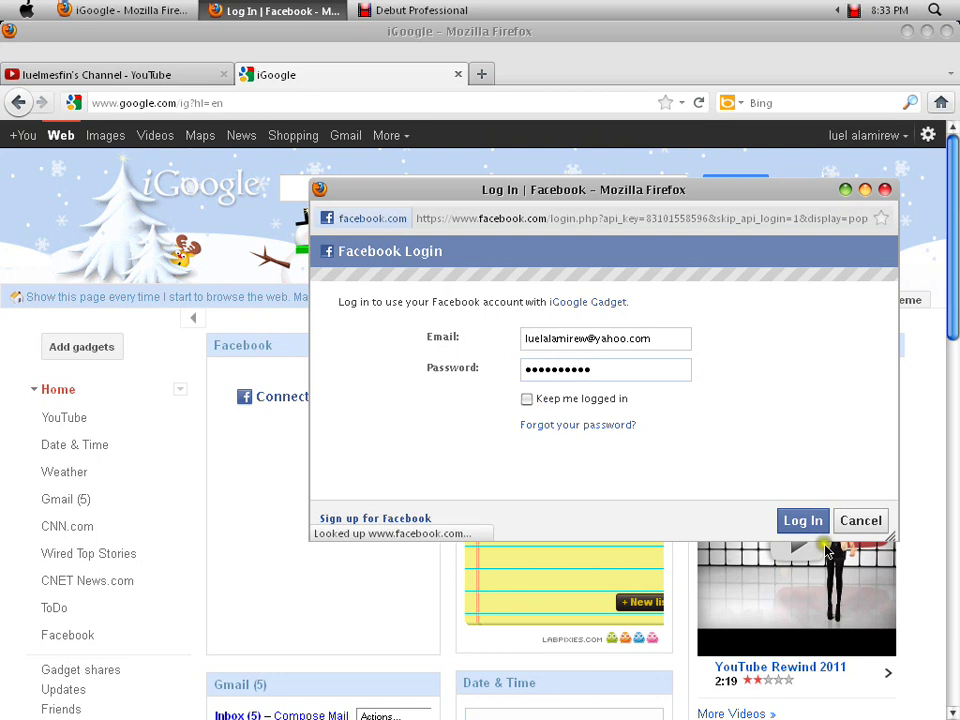
- Re-enter the password, log in again, and allow iGoogle Gadget access
left_click(500, 417)
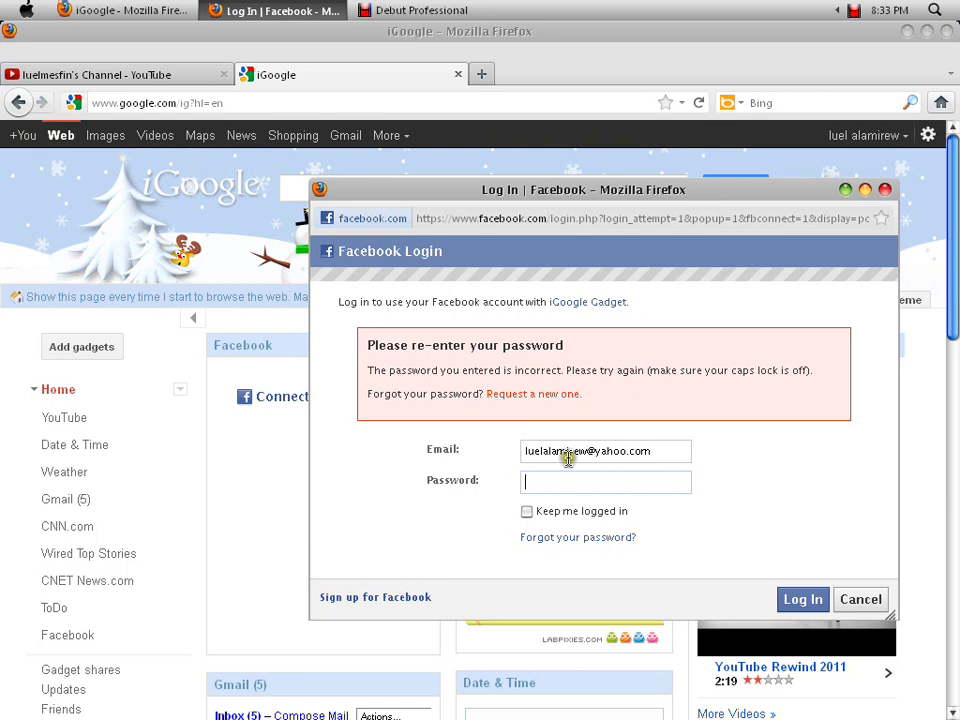
type("******")
left_click(818, 600)
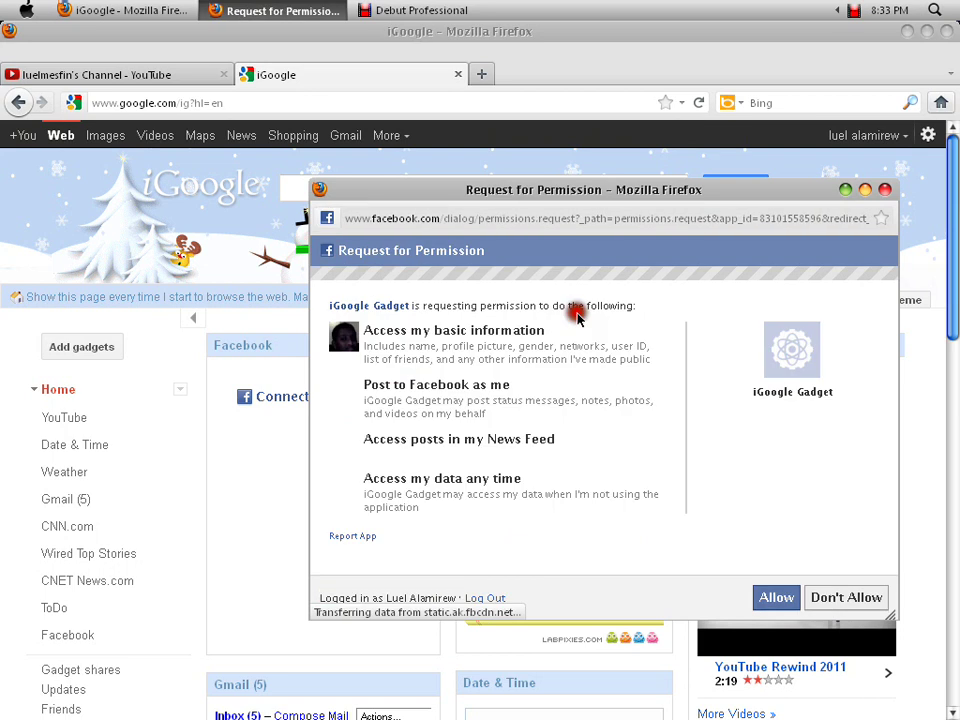
left_click(776, 598)
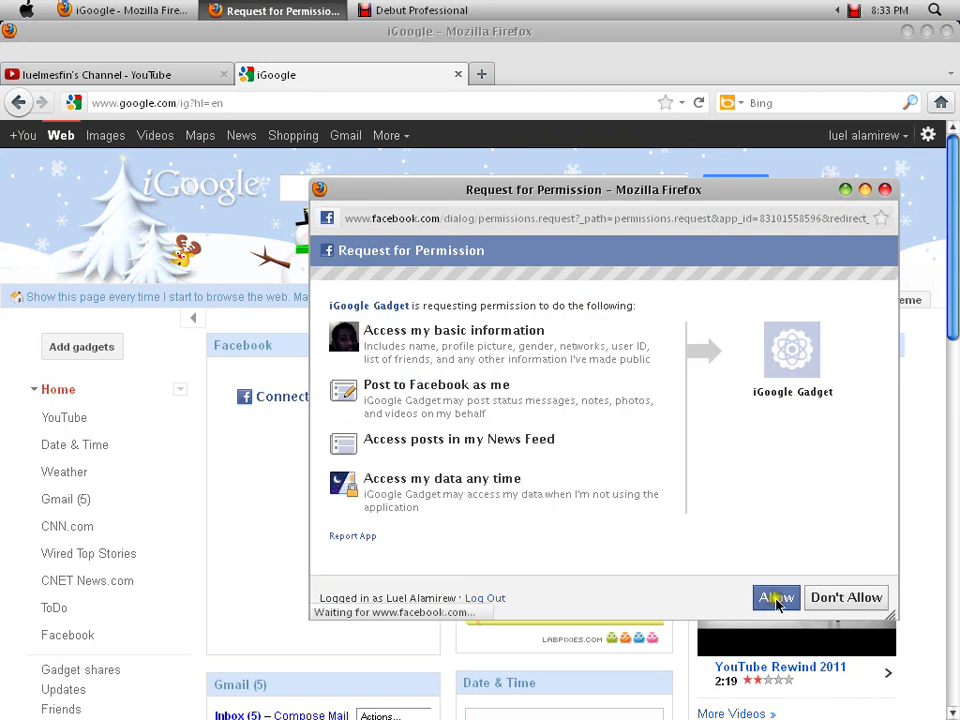